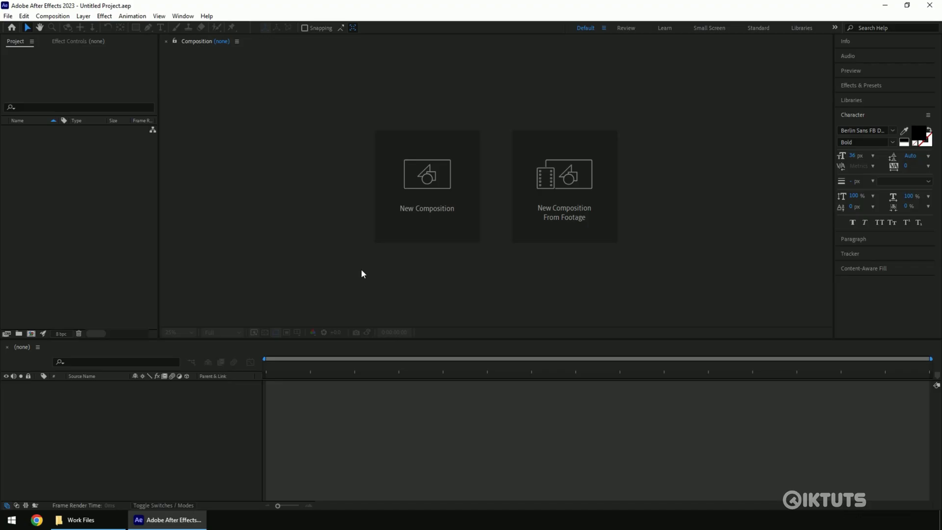
Create a 1920×1080, 60 fps, two-second Comp 1 with a white (FFFFFF) background and drag in the four Twitterbird PNGs.
left_click(398, 222)
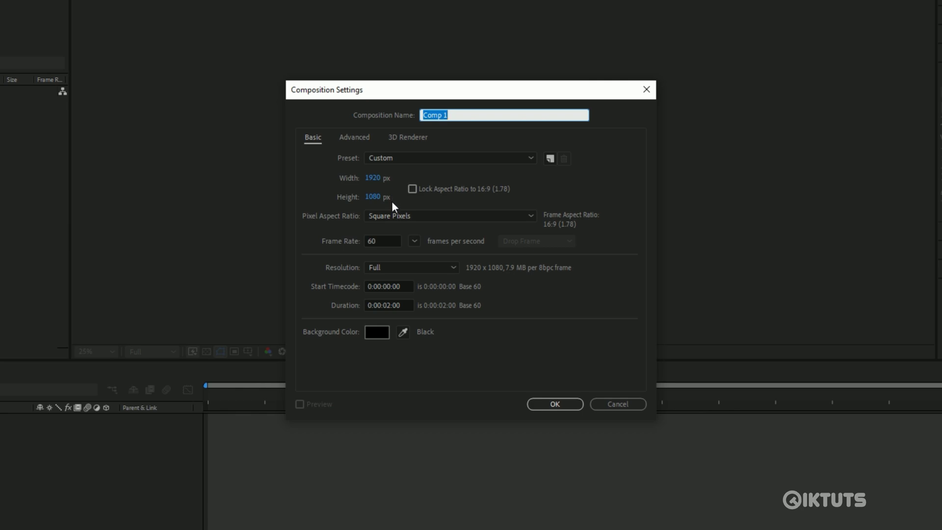
left_click(371, 332)
left_click_drag(339, 198, 306, 169)
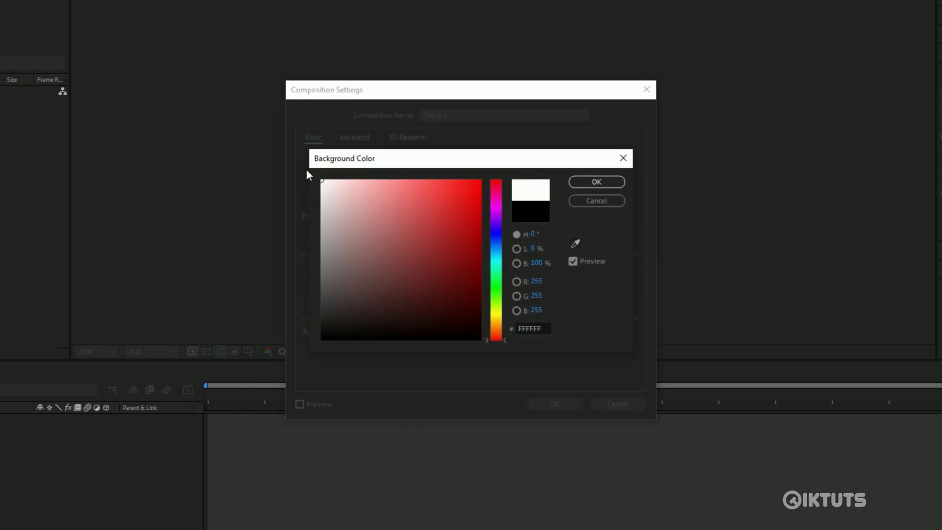
left_click(597, 182)
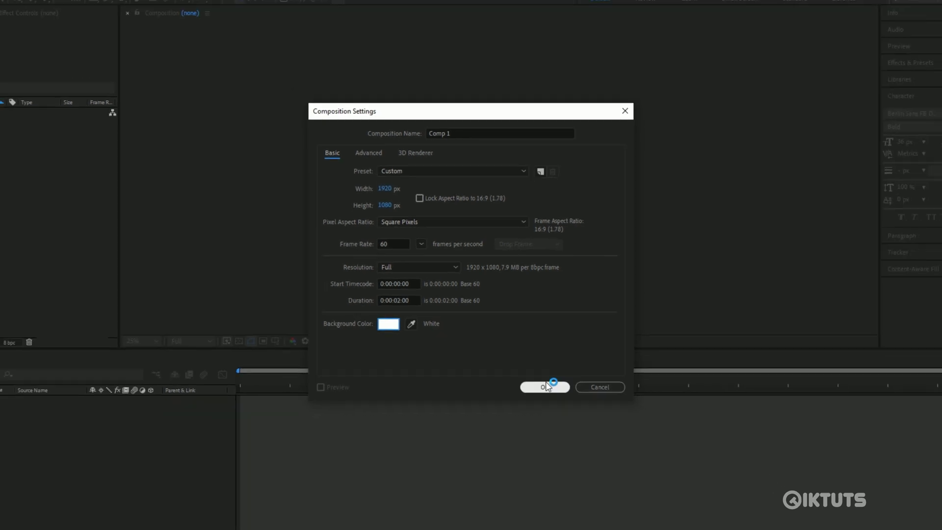
left_click(555, 404)
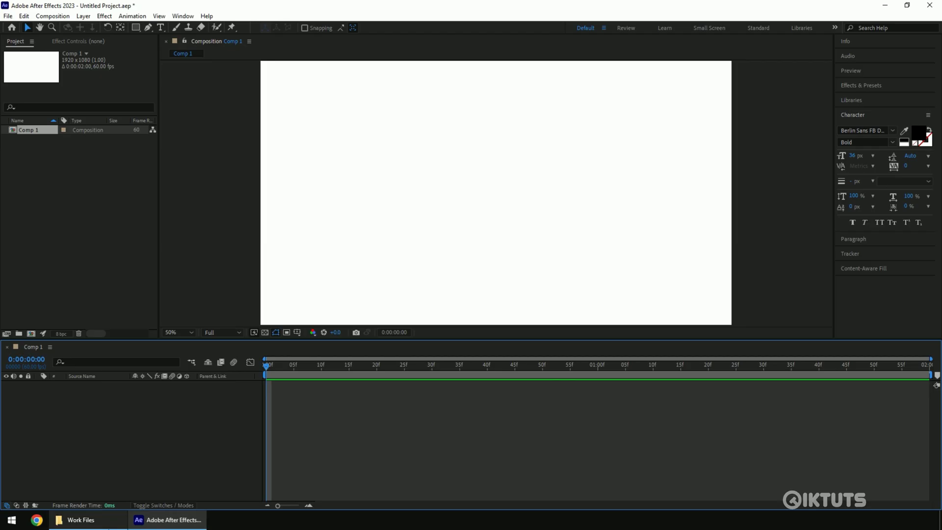
left_click(81, 520)
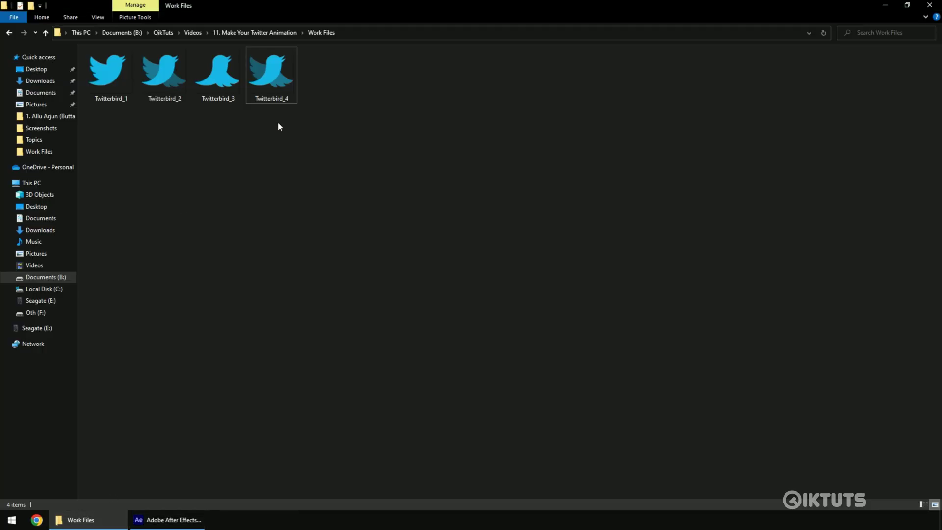
left_click_drag(277, 124, 74, 199)
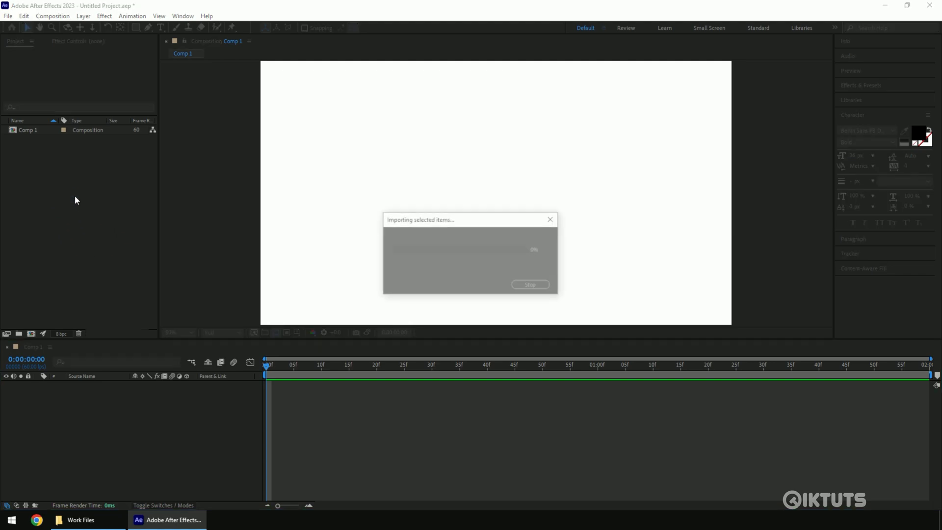
Drop the four Twitterbird images into the Comp 1 timeline as layers and zoom the time ruler out.
left_click_drag(48, 149, 89, 406)
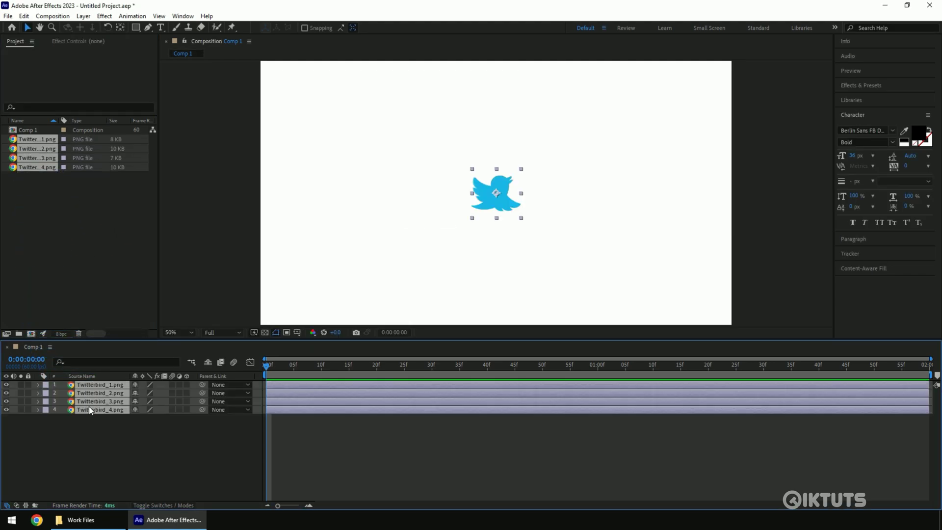
left_click(139, 422)
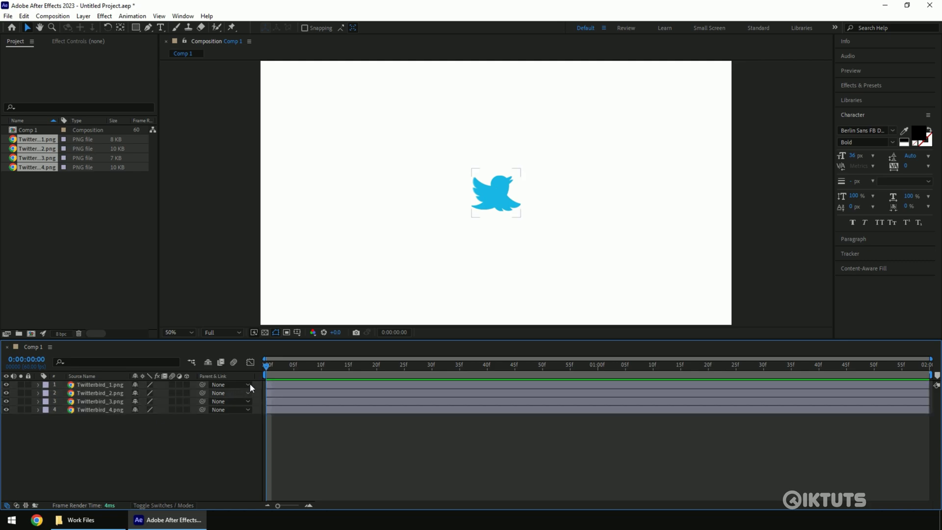
mouse_move(269, 366)
left_mouse_down()
mouse_move(918, 373)
mouse_move(268, 374)
left_mouse_up()
left_click(353, 386)
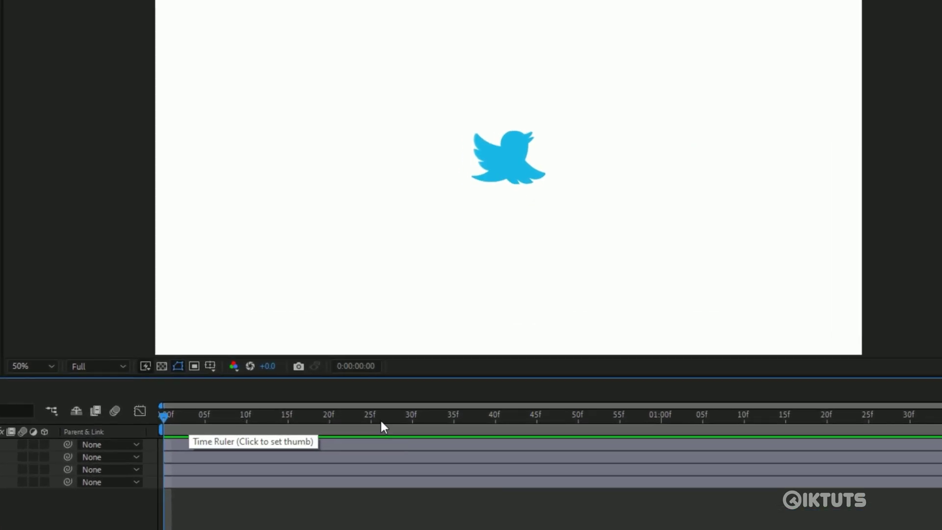
scroll(251, 426, "up", 4)
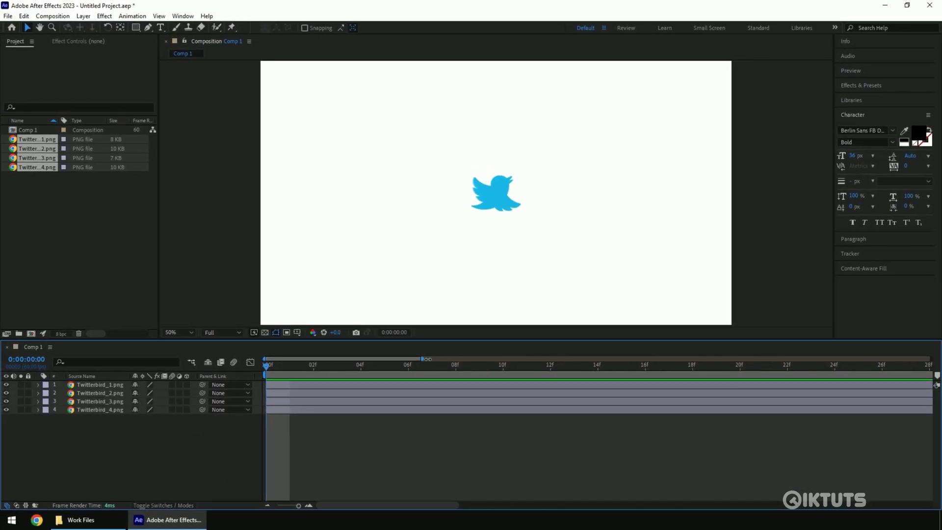
left_click_drag(428, 358, 740, 362)
left_click(617, 381)
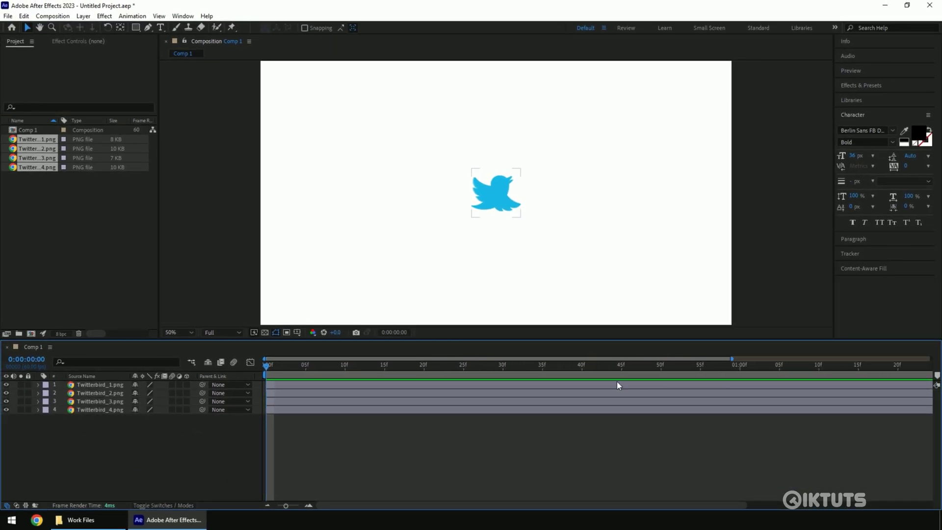
At frame 5, compare the four Twitterbird layer frames one by one.
left_click_drag(267, 367, 305, 366)
left_click(114, 387)
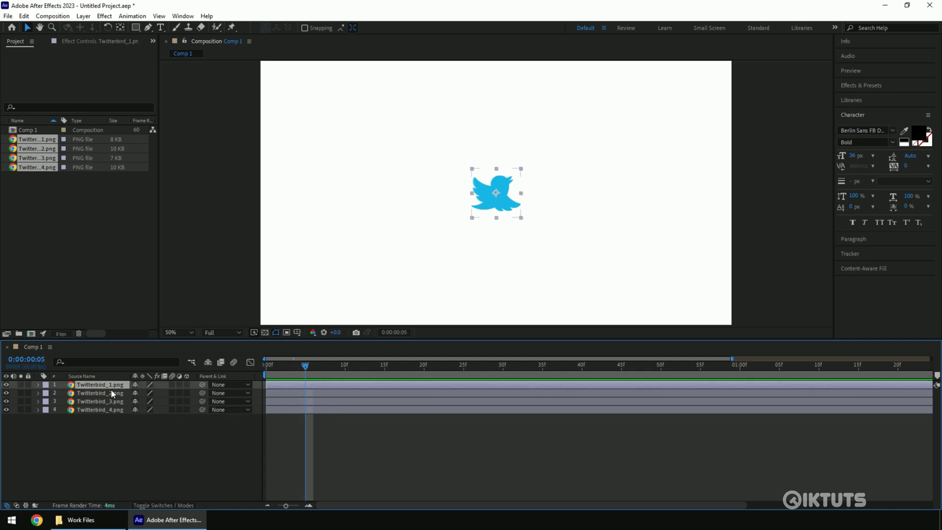
key("ctrl+Down")
key("ctrl+Down")
key("ctrl+Down")
left_click(116, 384)
left_click(116, 392)
left_click(115, 400)
left_click(115, 411)
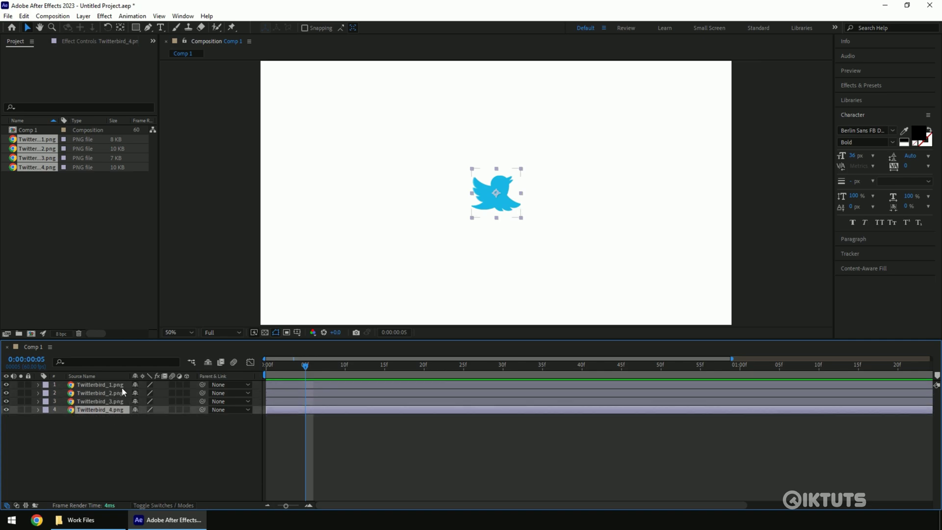
left_click(119, 386)
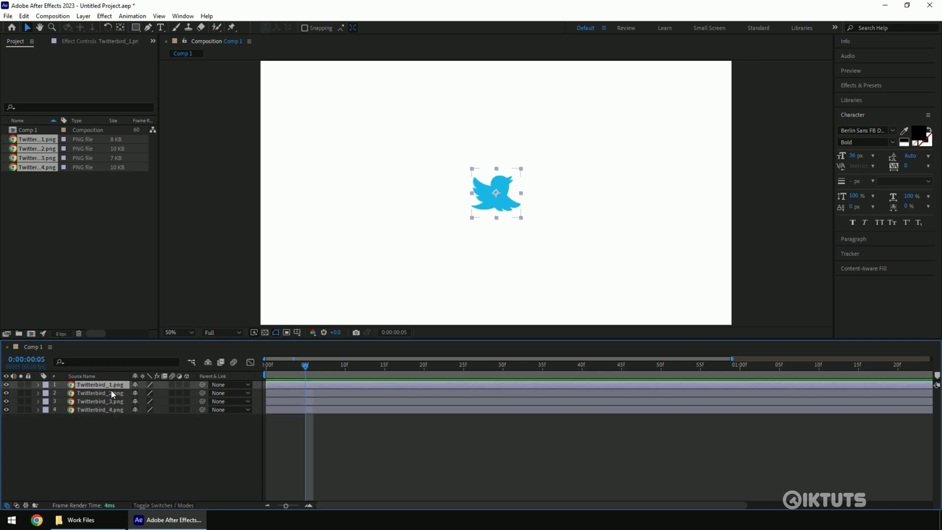
left_click(111, 393)
left_click(111, 401)
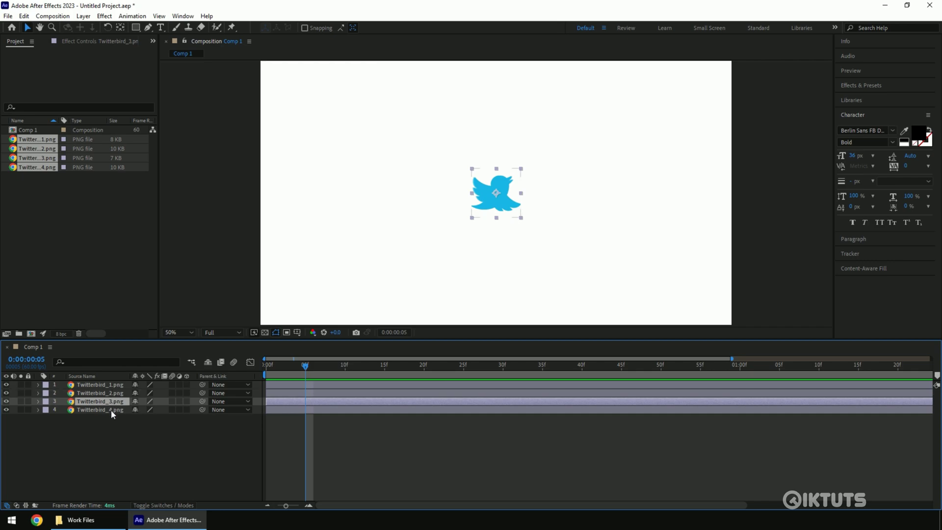
left_click(111, 410)
left_click(115, 383)
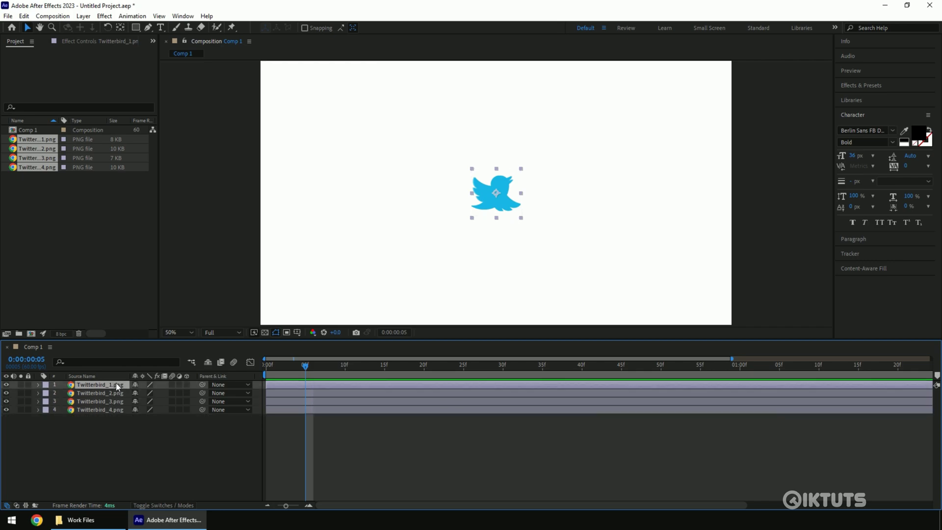
left_click(115, 392)
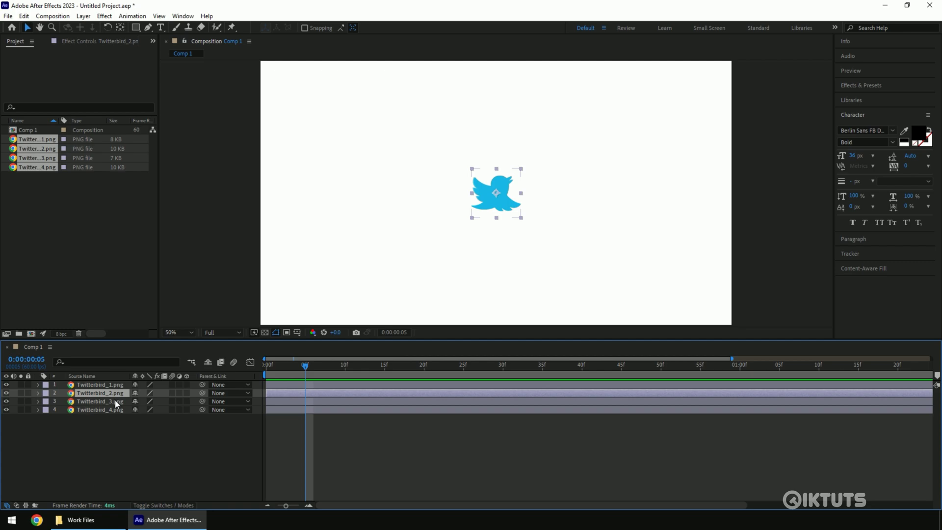
left_click(114, 401)
left_click(116, 410)
key("ctrl+Down")
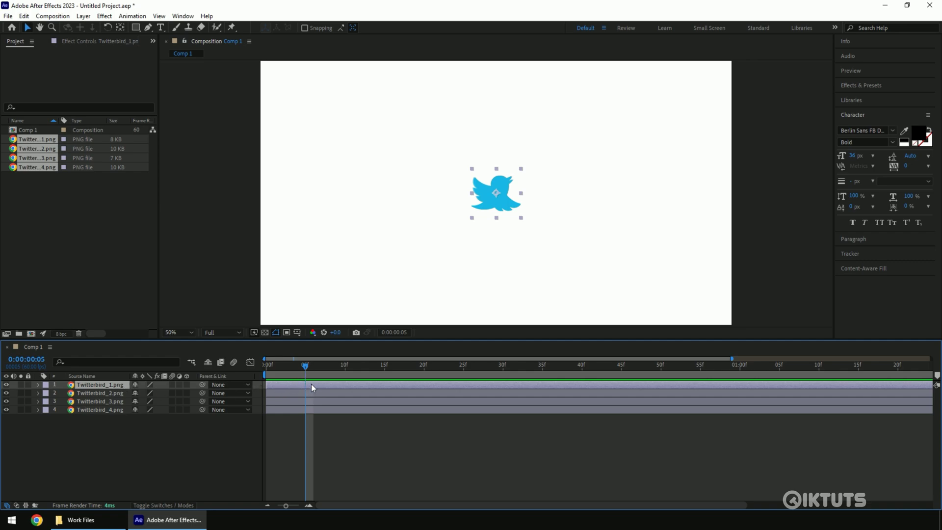
Cut Twitterbird_1 to end at 5f and Twitterbird_2 to start at 5f.
key("ctrl+shift+d")
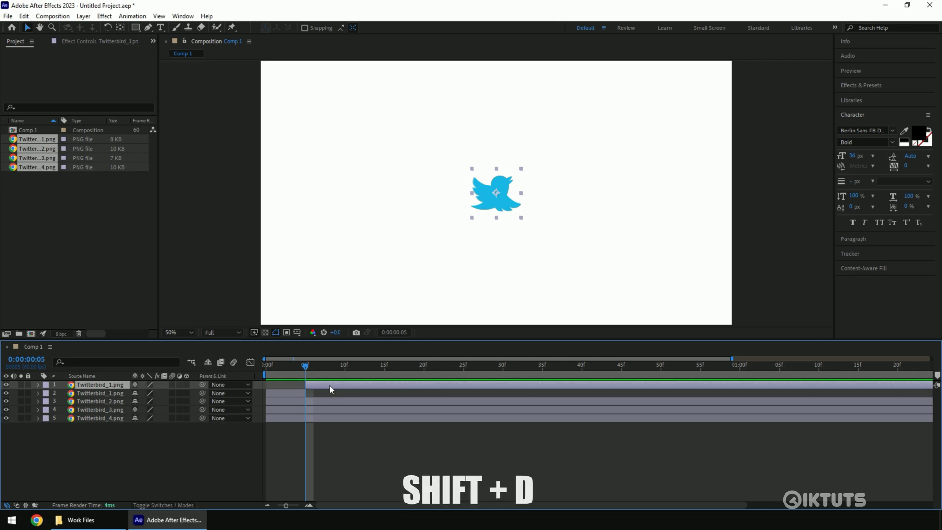
key("Delete")
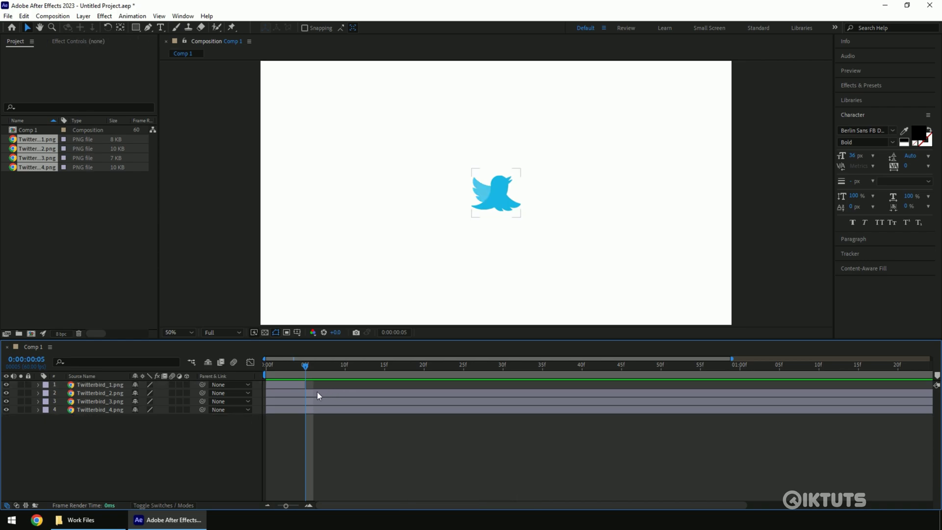
left_click(103, 393)
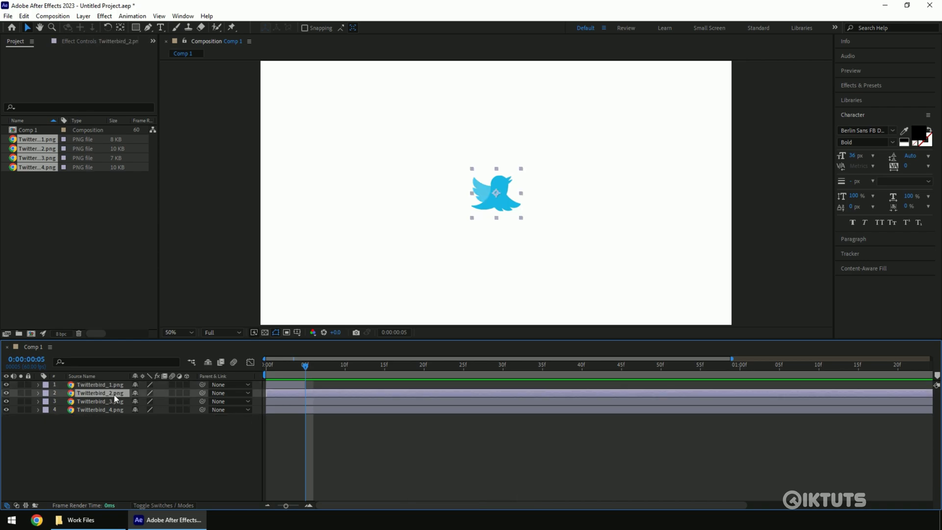
key("ctrl+shift+d")
left_click(293, 403)
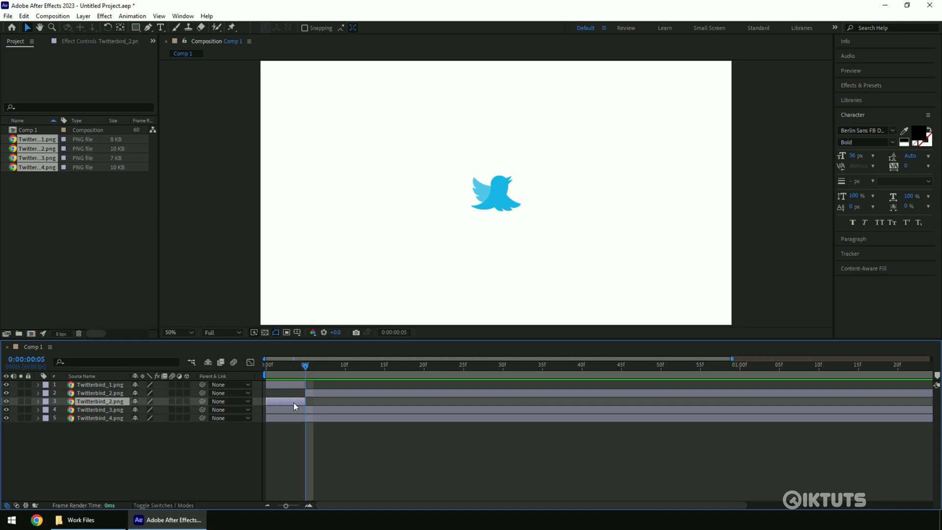
key("Delete")
At 10f, end Twitterbird_2 and remove Twitterbird_3's 0–10f piece.
left_click_drag(305, 367, 345, 367)
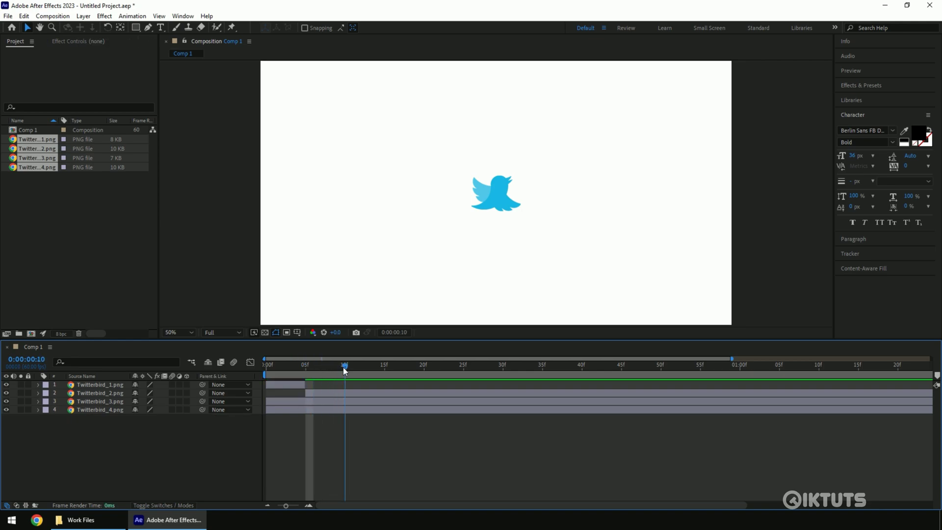
left_click(346, 394)
key("ctrl+shift+d")
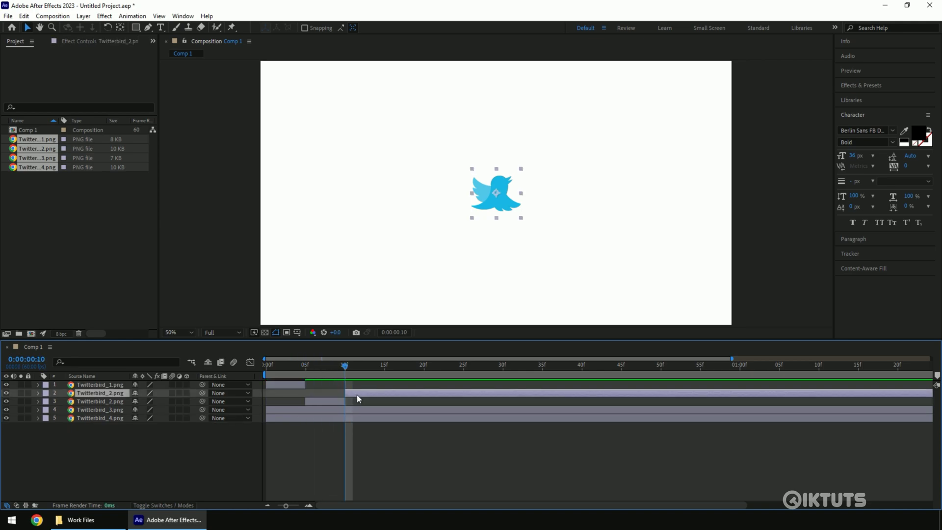
key("Delete")
left_click(353, 402)
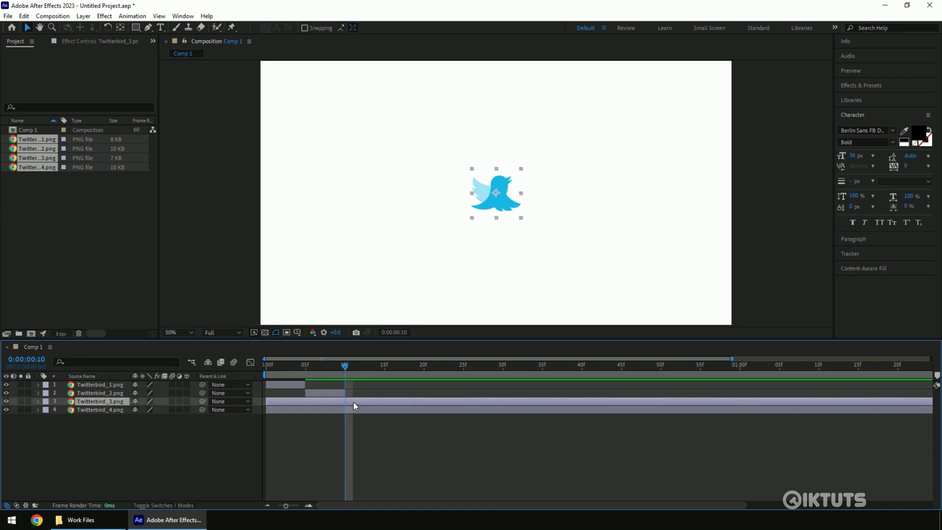
key("ctrl+shift+d")
left_click(331, 410)
key("Delete")
Split Twitterbird_3 at 15f and delete the part after it.
left_click(384, 365)
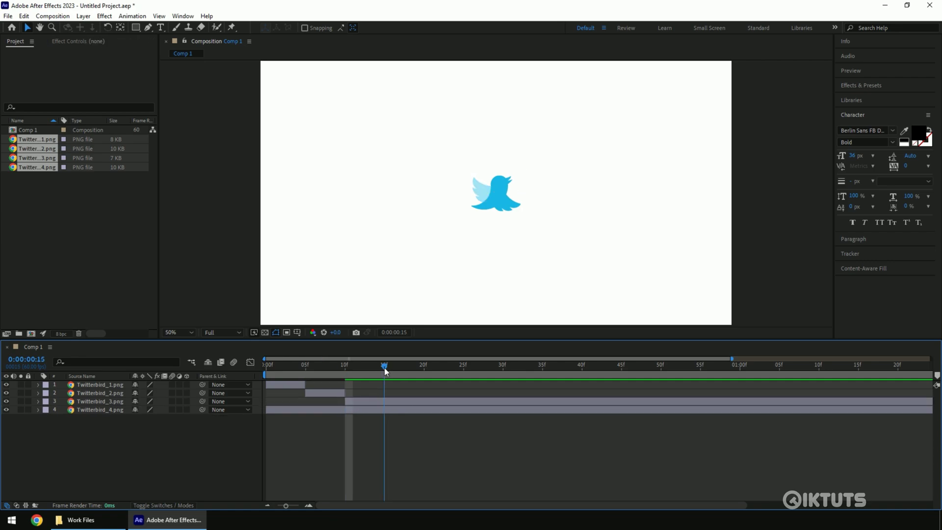
left_click(385, 401)
key("ctrl+shift+d")
key("Delete")
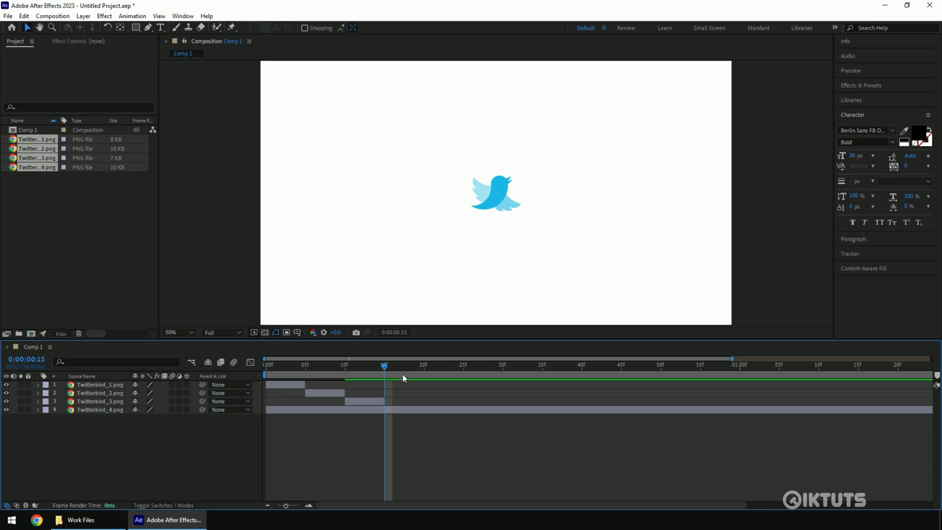
Trim Twitterbird_4 to start at 15f and end at 20f.
left_click(410, 410)
key("alt+bracketleft")
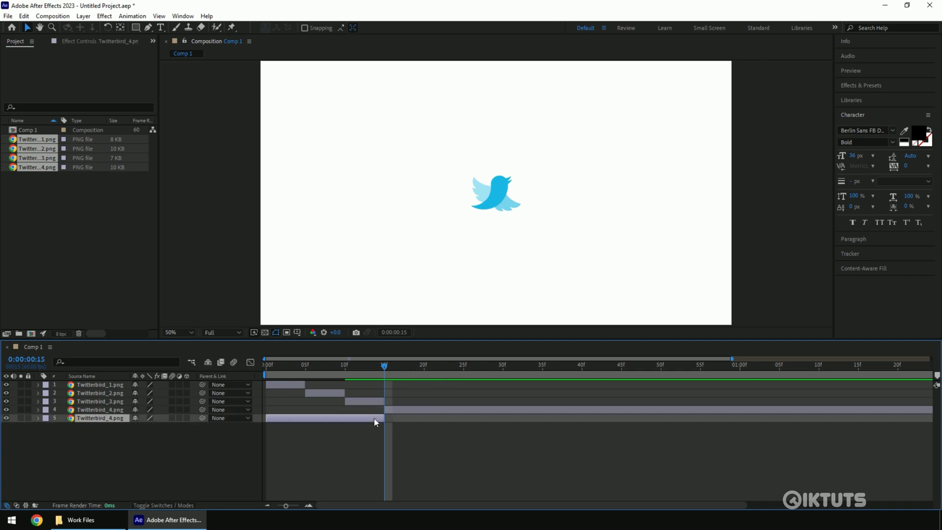
left_click(423, 370)
left_click(423, 408)
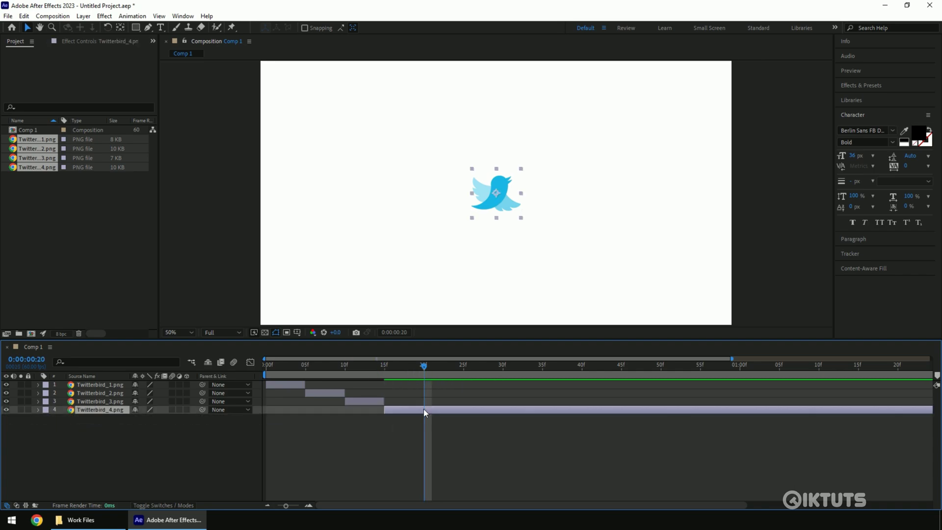
key("ctrl+shift+d")
key("Delete")
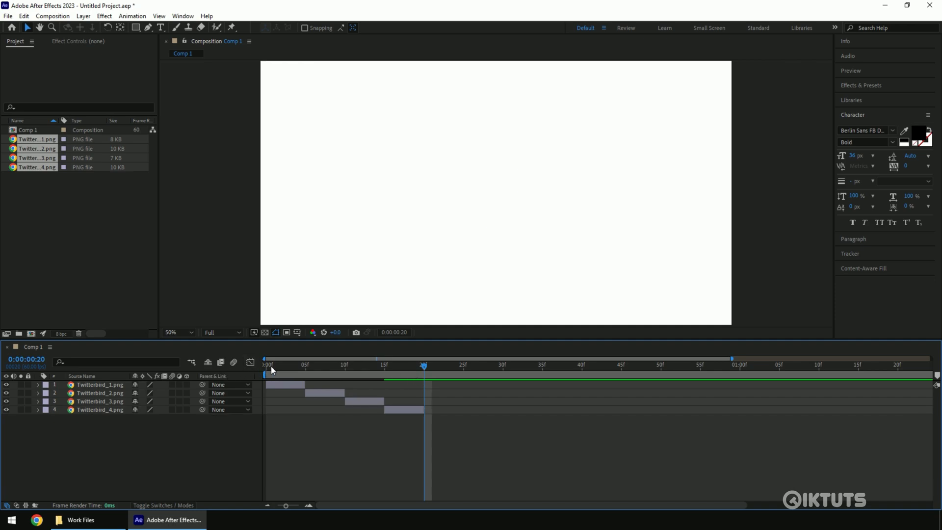
Pre-compose all four bird layers into 'Bird animation' with all attributes moved, then split it at 20f.
left_click_drag(267, 366, 427, 390)
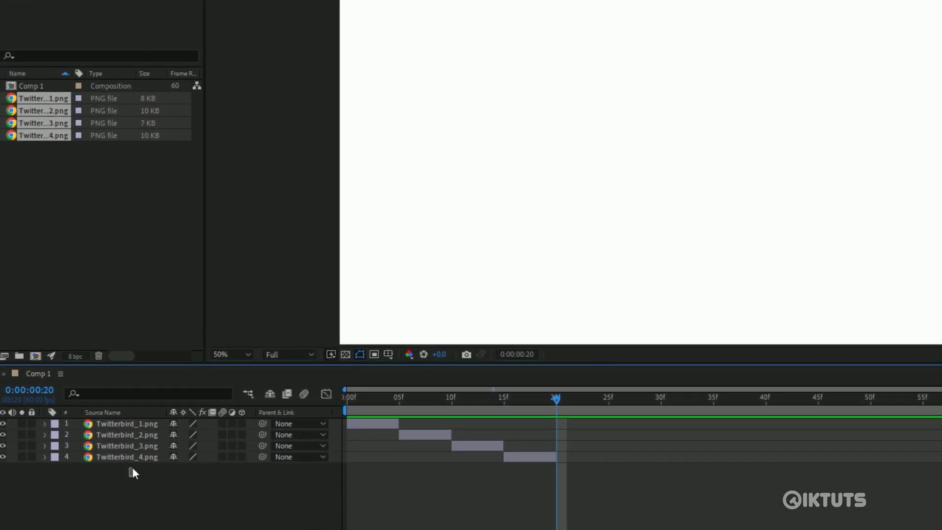
key("ctrl+a")
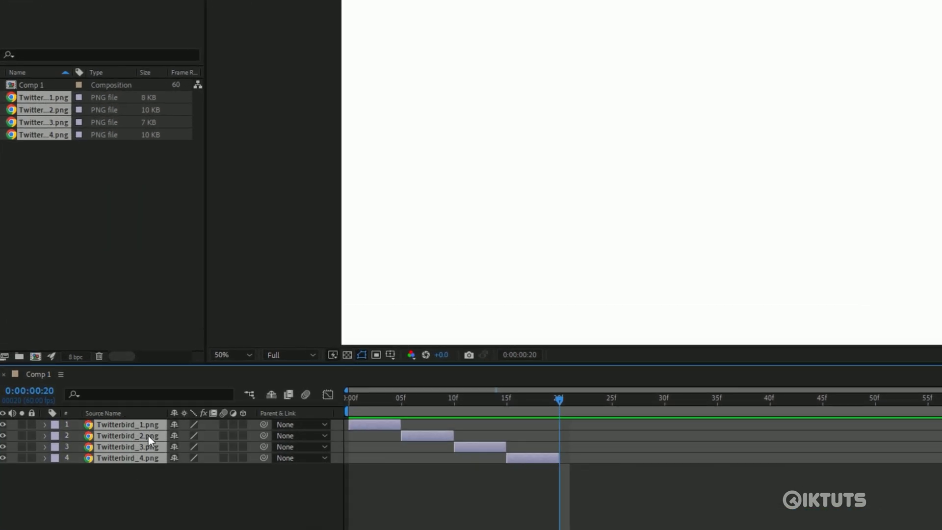
right_click(148, 435)
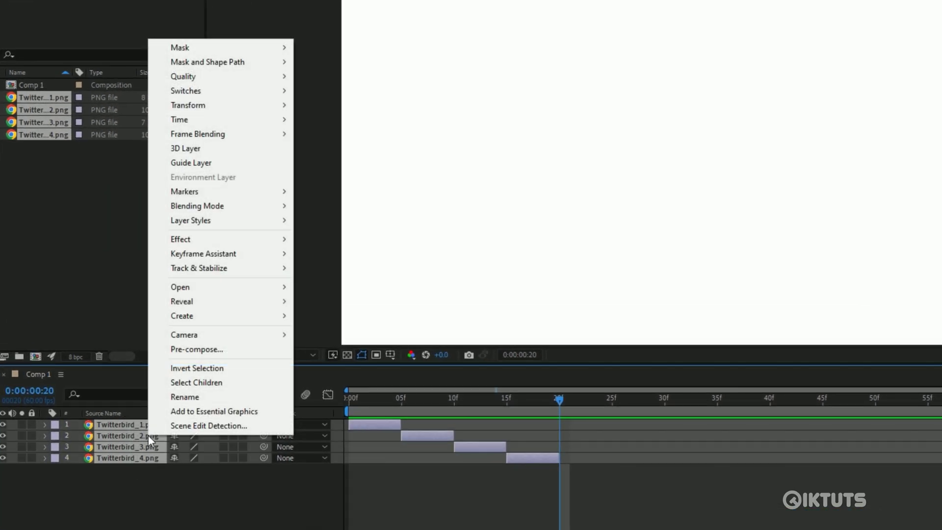
left_click(207, 354)
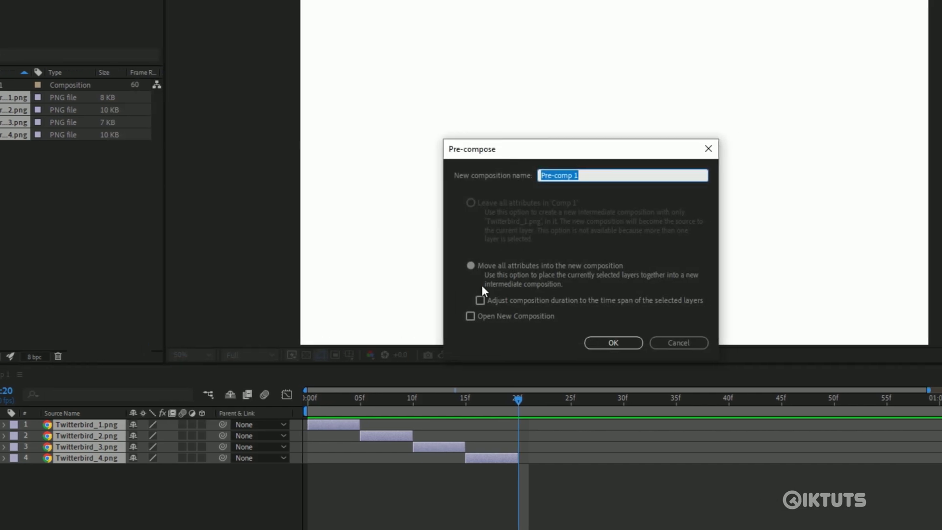
type("Bird animation")
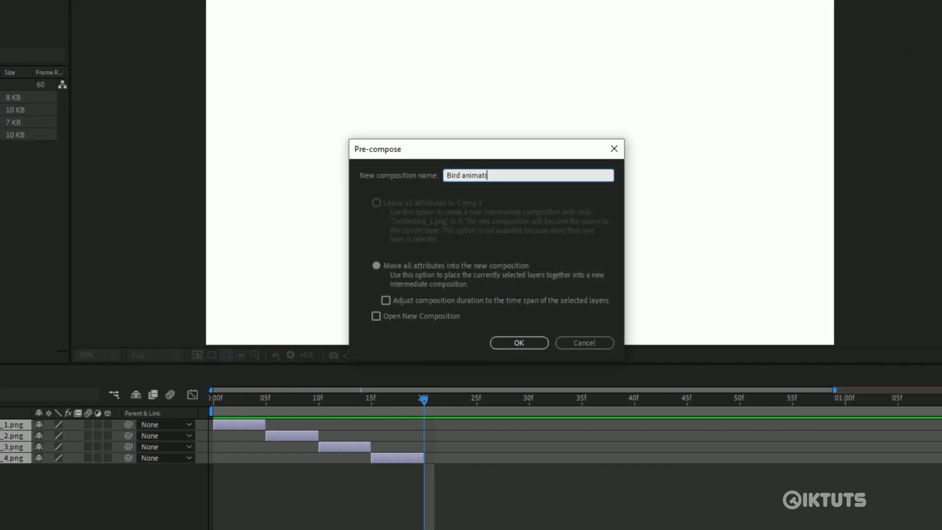
left_click(391, 266)
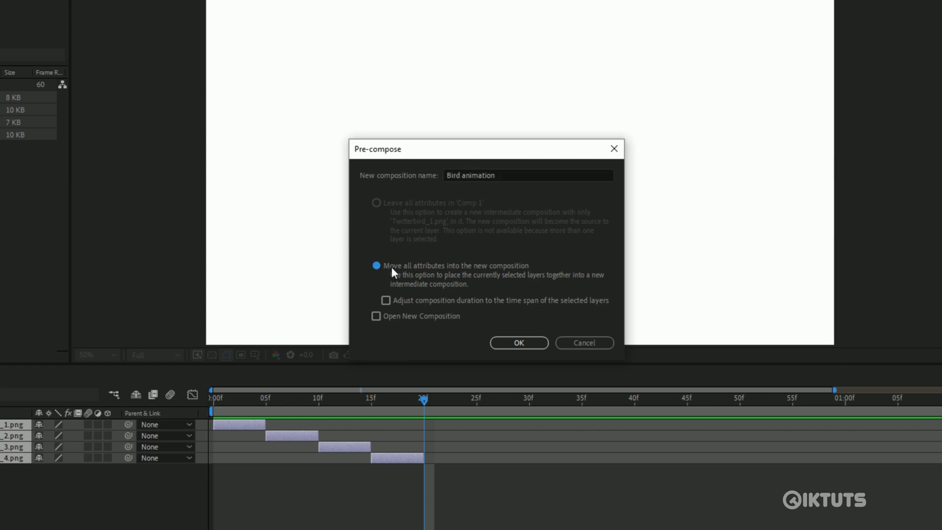
left_click(515, 344)
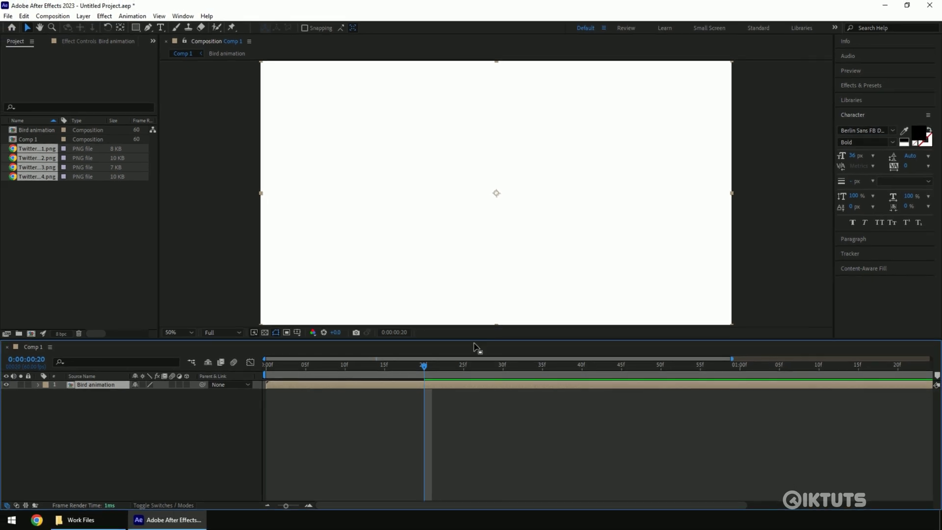
mouse_move(420, 366)
left_mouse_down()
mouse_move(278, 372)
mouse_move(423, 369)
left_mouse_up()
key("ctrl+shift+d")
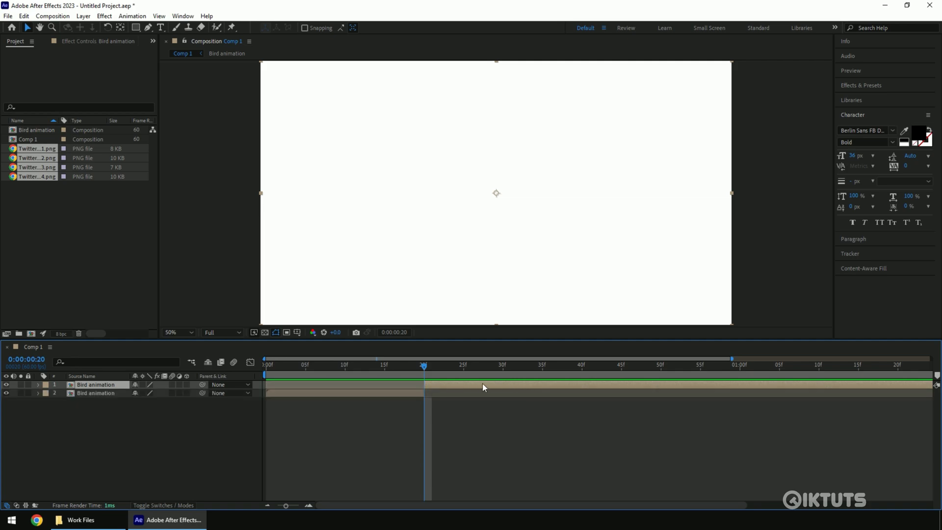
Delete the Bird animation past 20f and place a duplicate starting at 20f.
key("Delete")
key("minus")
key("minus")
key("minus")
key("minus")
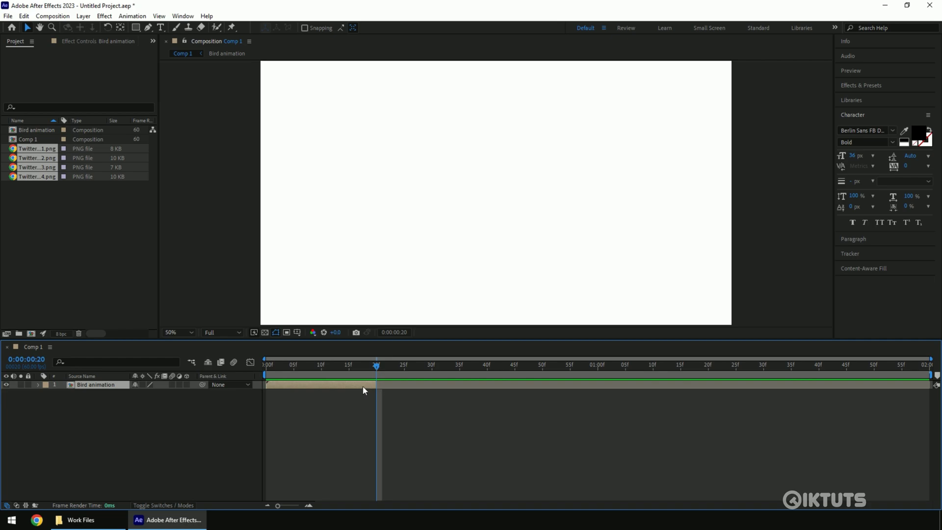
key("ctrl+d")
left_click_drag(351, 387, 462, 394)
Add more Bird animation copies starting at 40f and every 20 frames after, then select all six.
left_click(485, 366)
left_click(333, 392)
key("ctrl+d")
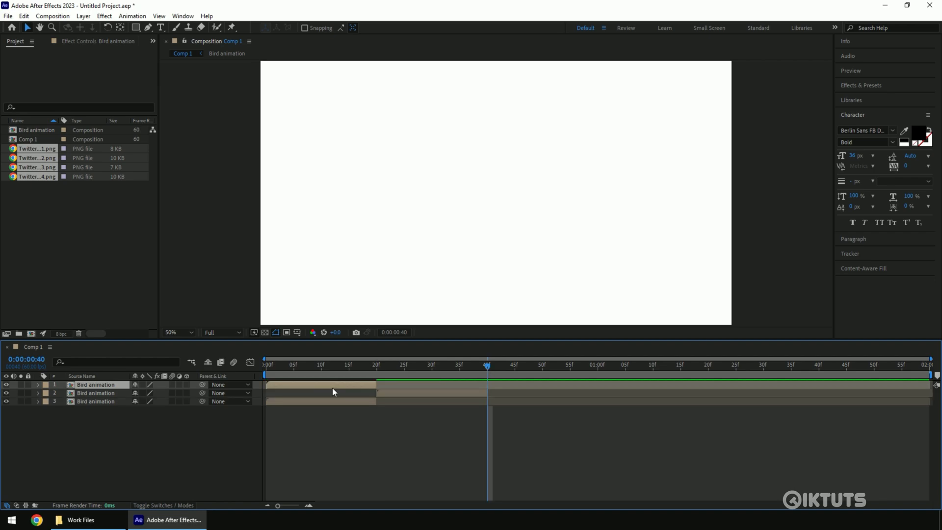
left_click_drag(333, 392, 562, 388)
key("ctrl+d")
left_click_drag(376, 392, 912, 386)
key("ctrl+d")
key("ctrl+d")
key("Home")
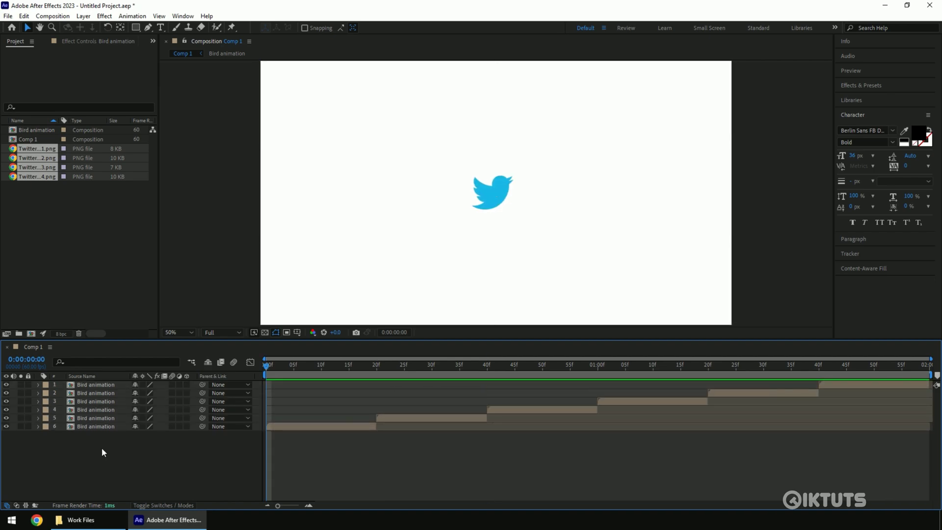
left_click_drag(102, 446, 107, 381)
Pre-compose the six Bird animation layers into a precomp named 'Twitter' and scrub to preview the loop.
right_click(116, 385)
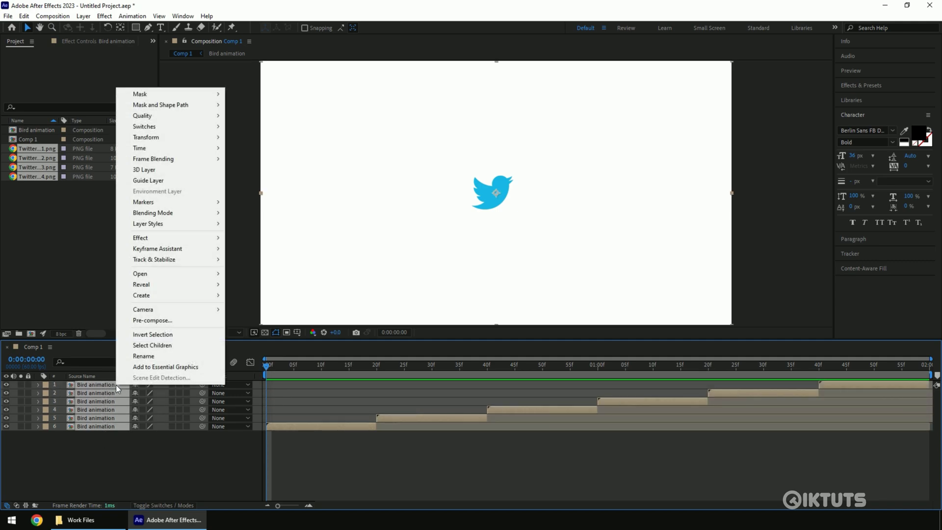
left_click(153, 320)
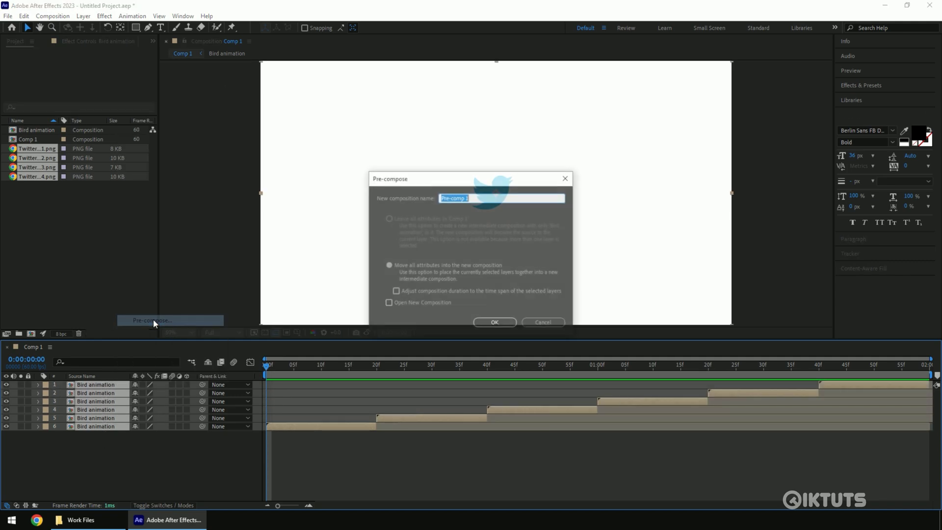
type("Twitter")
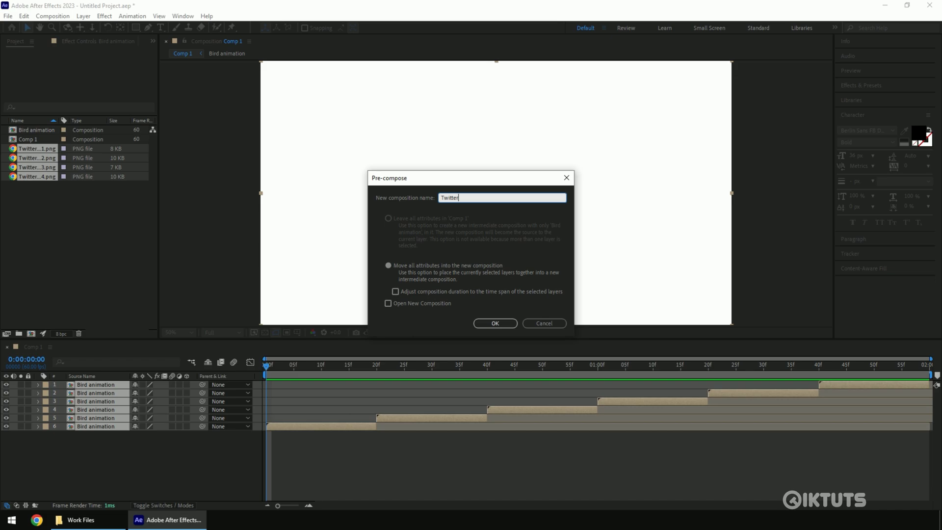
left_click(495, 323)
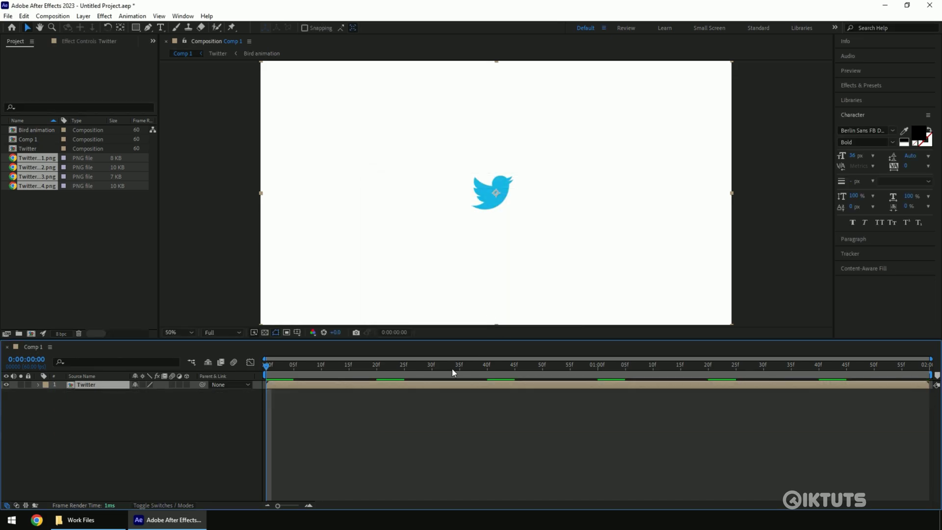
mouse_move(277, 368)
left_mouse_down()
mouse_move(927, 371)
mouse_move(268, 382)
left_mouse_up()
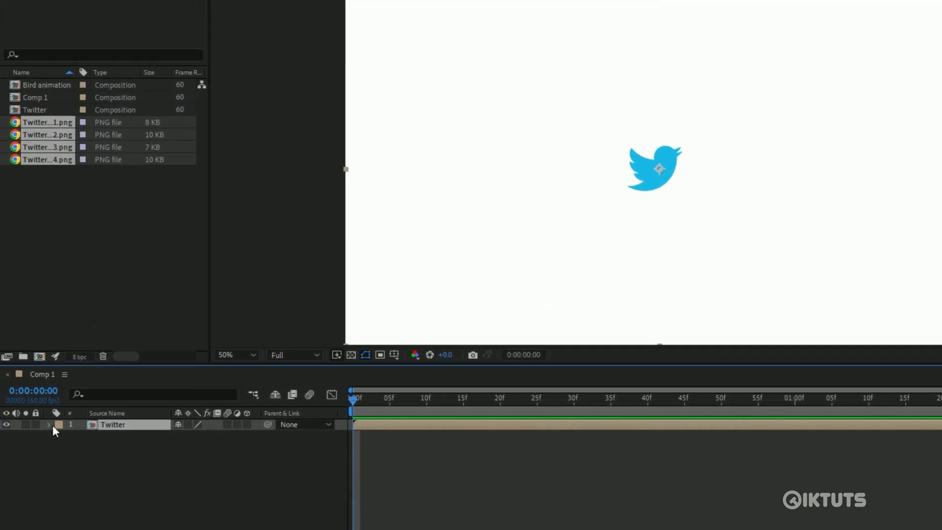
Set a Position keyframe on the Twitter layer with the bird at the left edge at 0f.
left_click(49, 425)
left_click(61, 436)
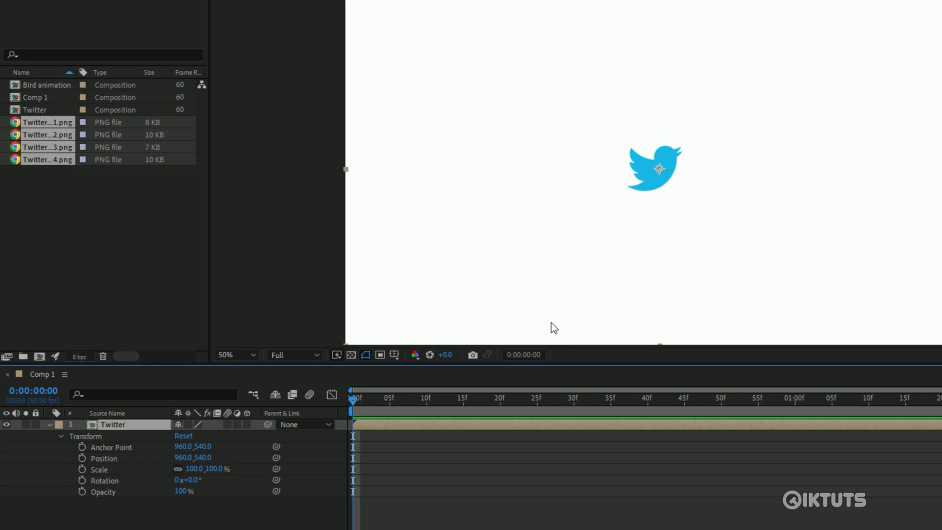
left_click_drag(648, 190, 302, 202)
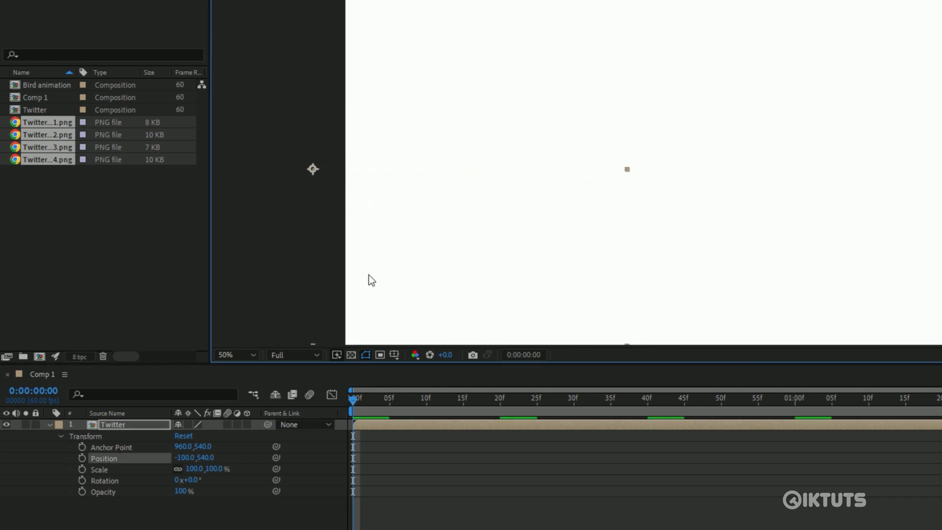
left_click(82, 459)
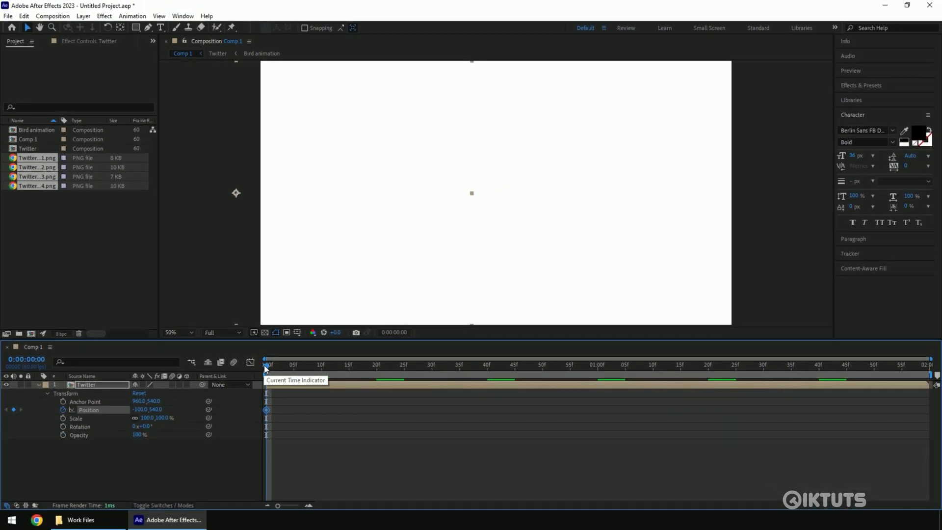
Add a second Position keyframe near the end with the bird at centre, then preview the flight.
left_click_drag(265, 366, 935, 373)
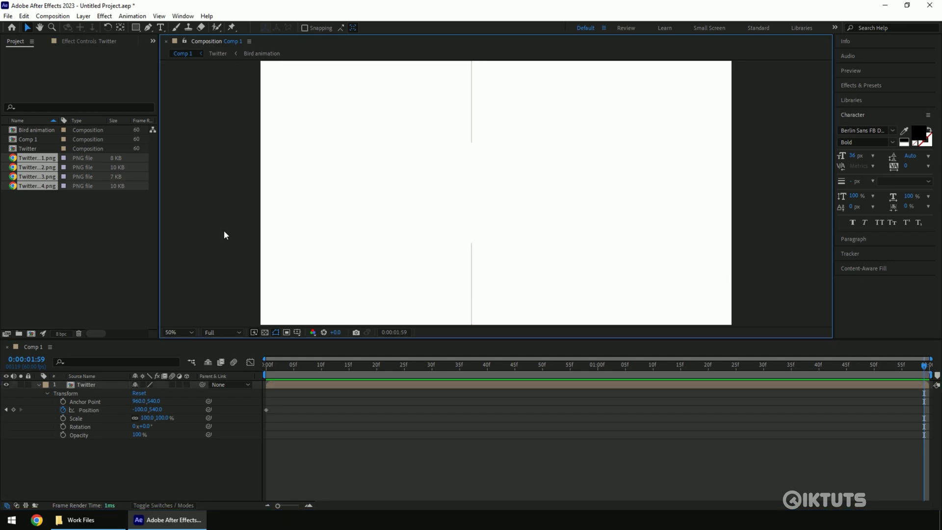
left_click_drag(225, 232, 484, 247)
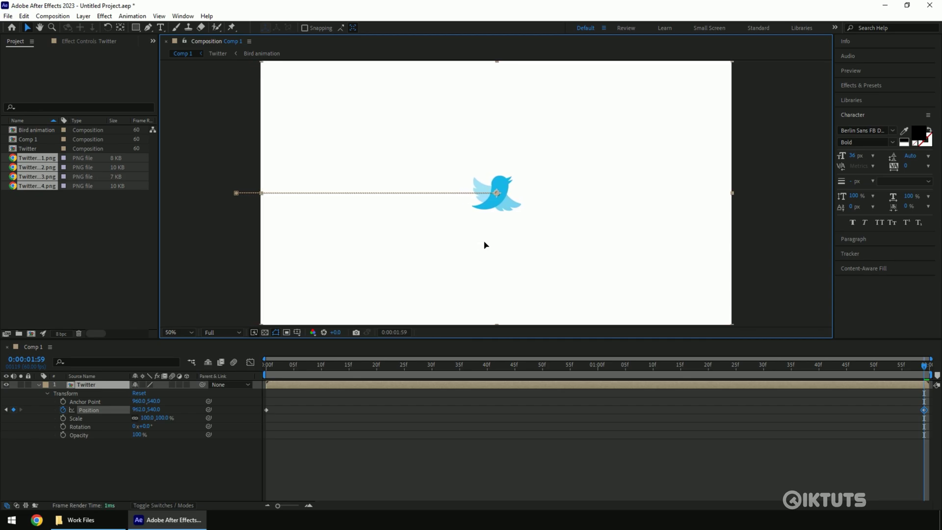
left_click(422, 392)
key("space")
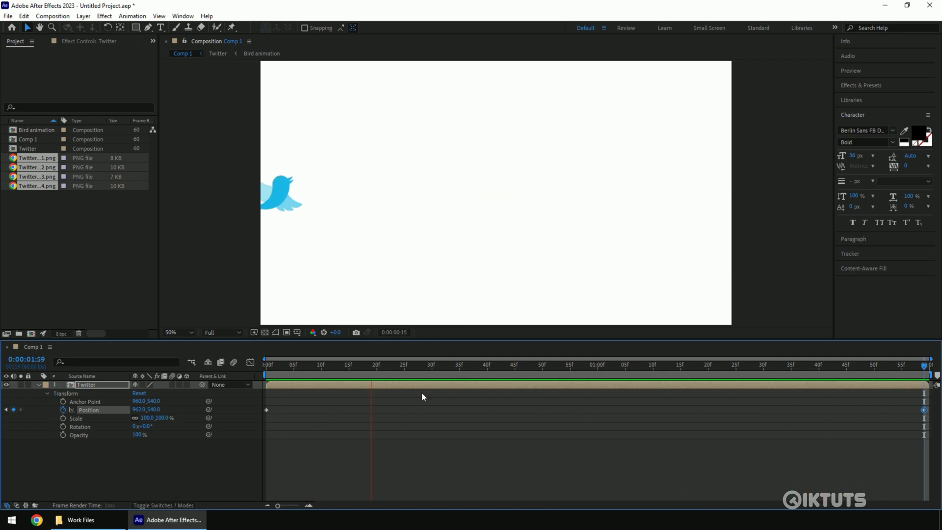
key("space")
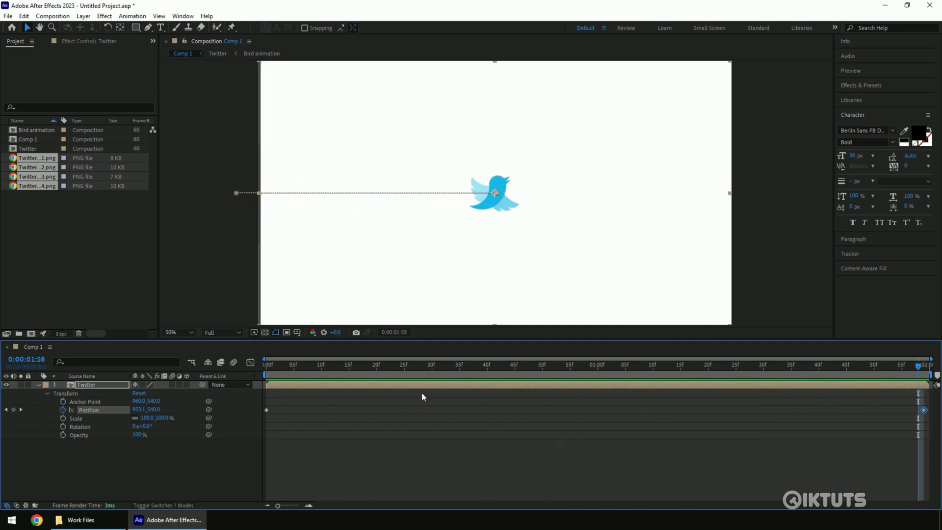
left_click(267, 410)
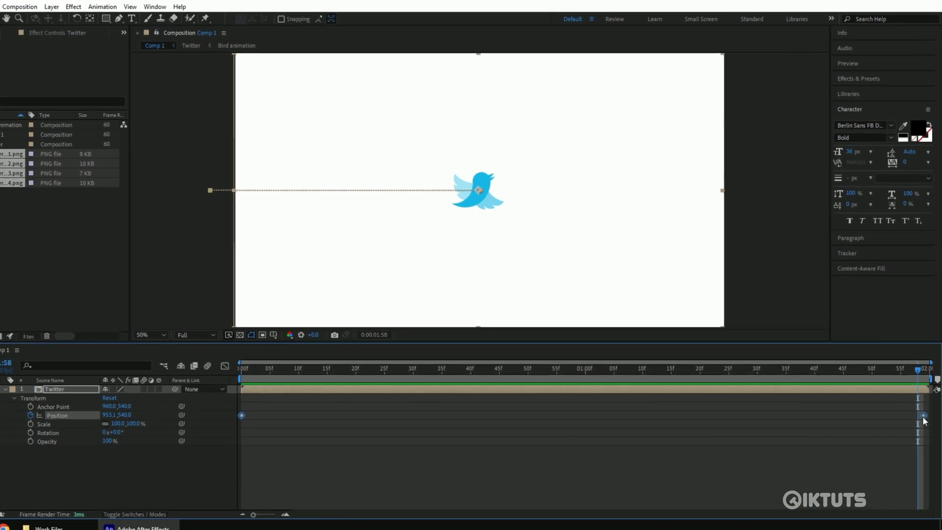
Apply Easy Ease to the Twitter layer's Position keyframes and preview the smoothed flight.
right_click(924, 416)
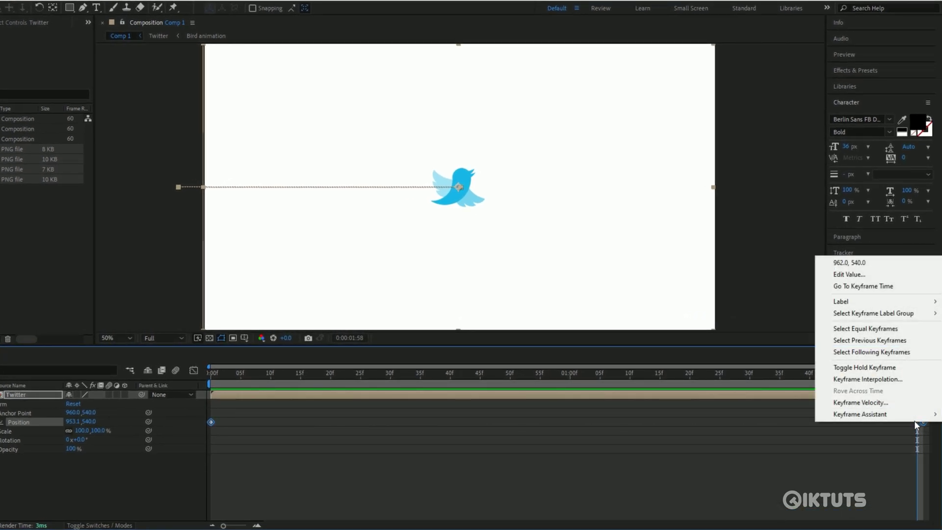
mouse_move(890, 414)
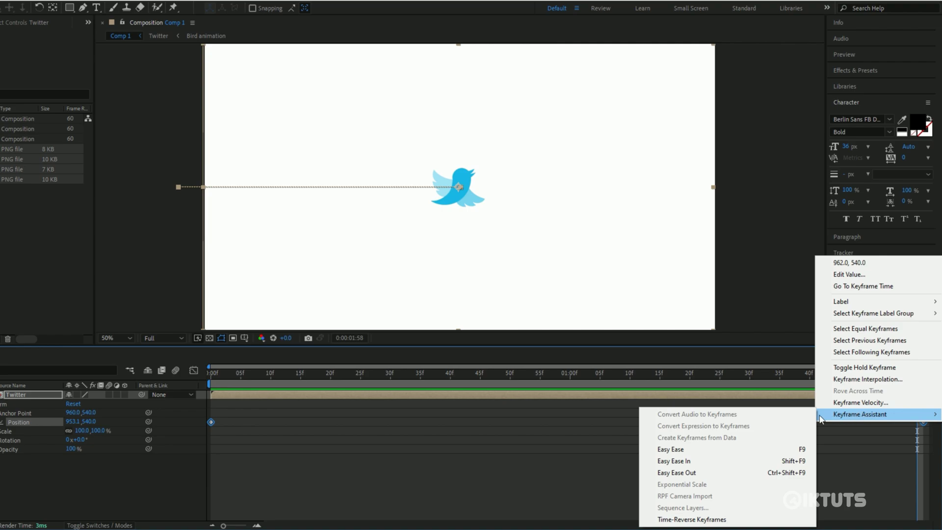
left_click(694, 450)
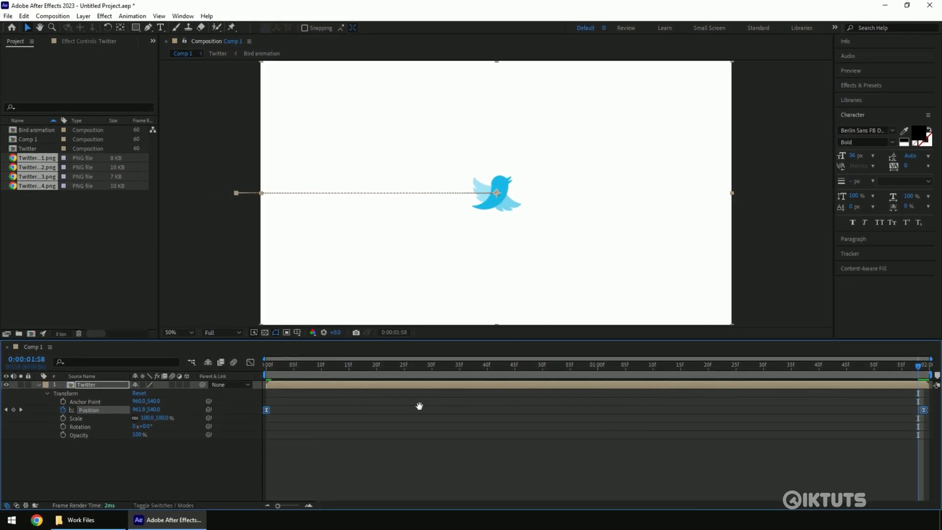
key("space")
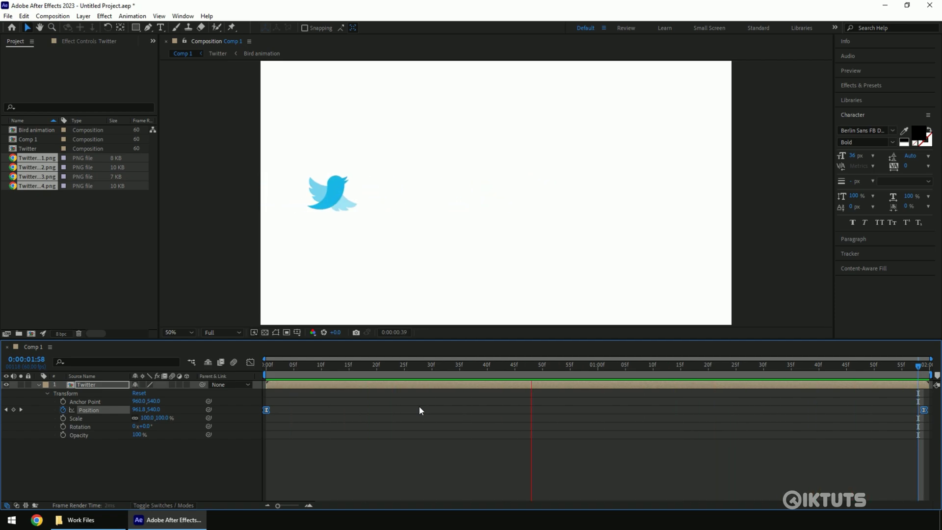
key("space")
Time-stretch the Twitter layer to a new duration of 0:00:01:00 (50%) and preview it.
right_click(316, 384)
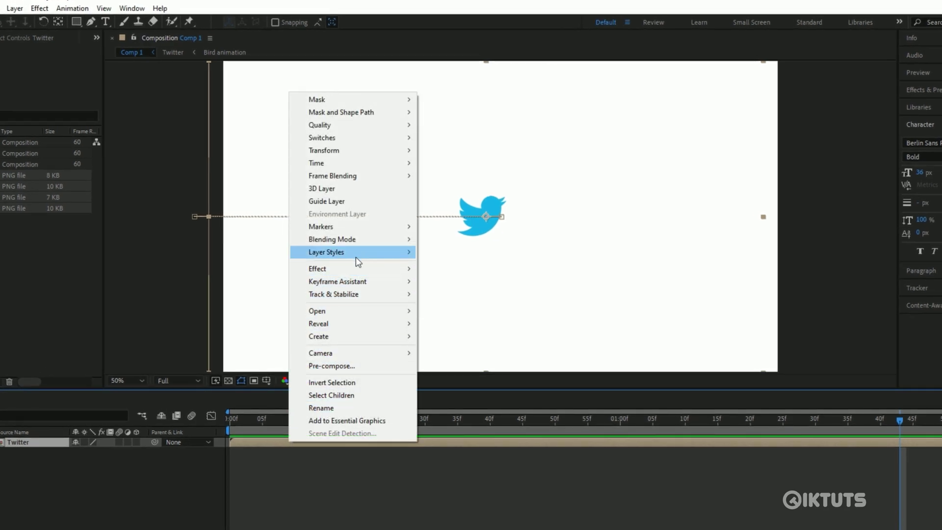
mouse_move(379, 165)
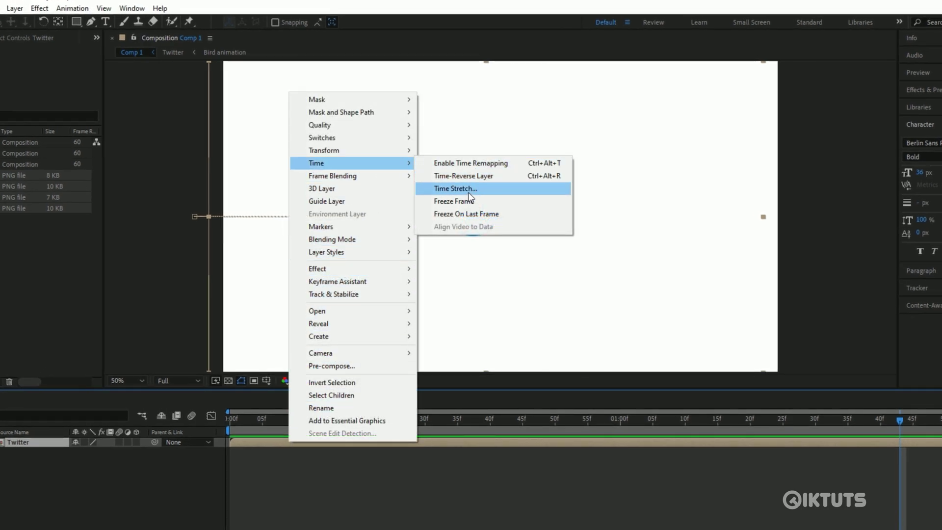
left_click(484, 189)
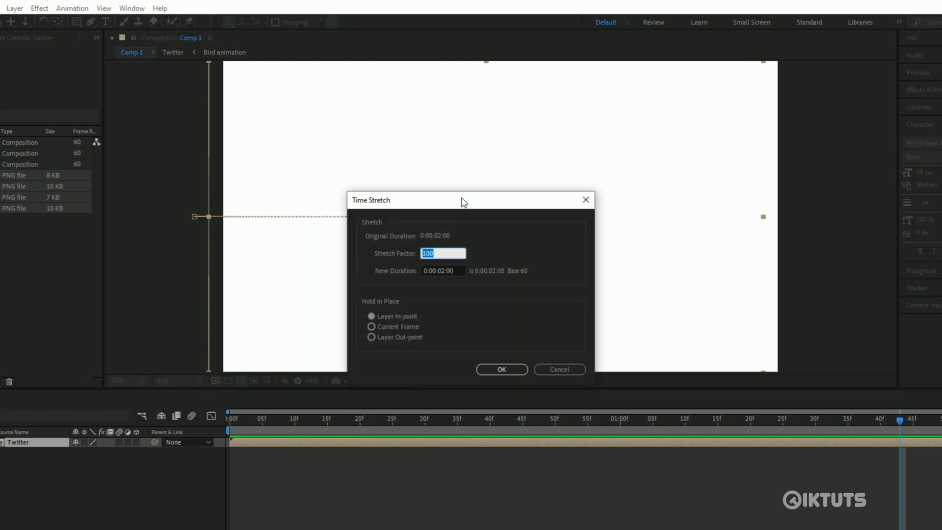
left_click_drag(462, 200, 730, 162)
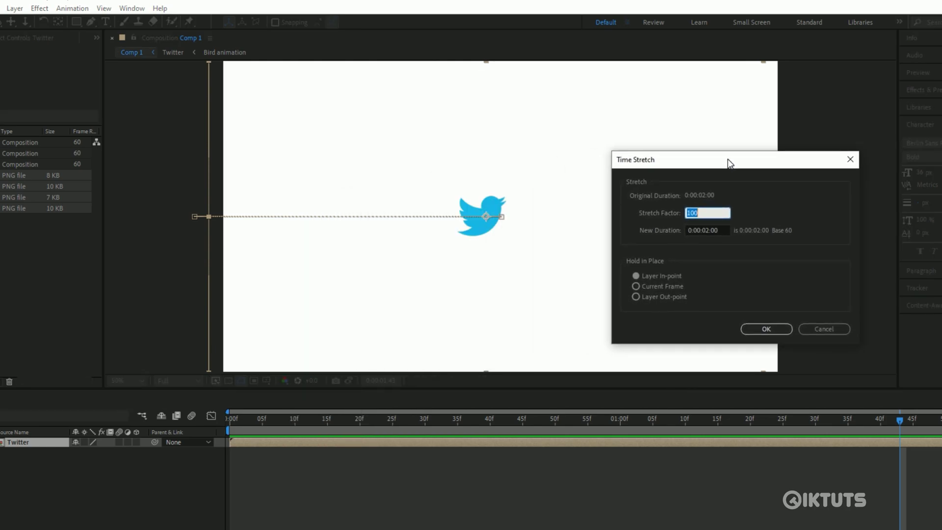
left_click(708, 232)
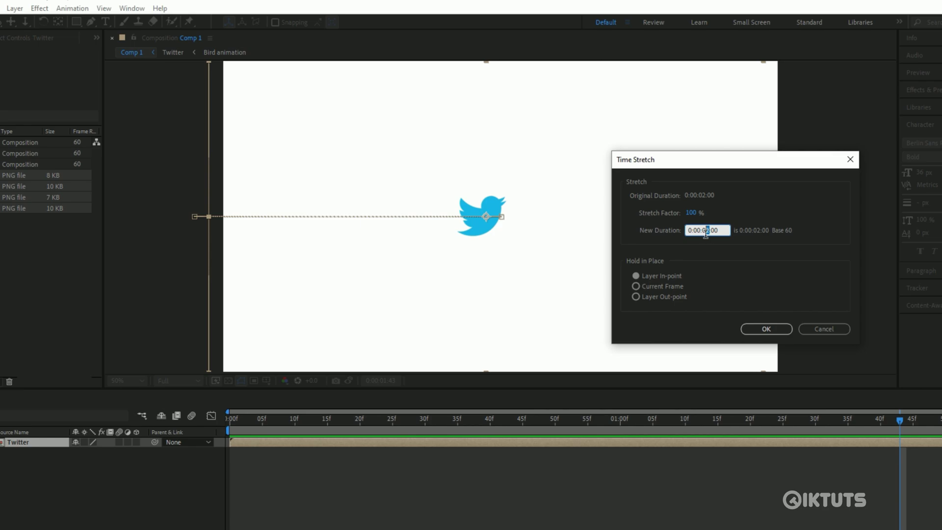
type("1")
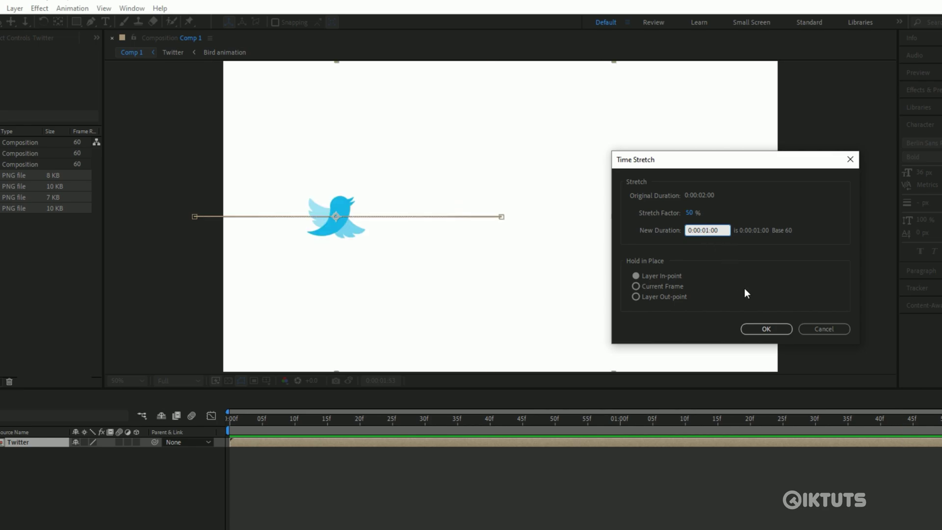
left_click(760, 328)
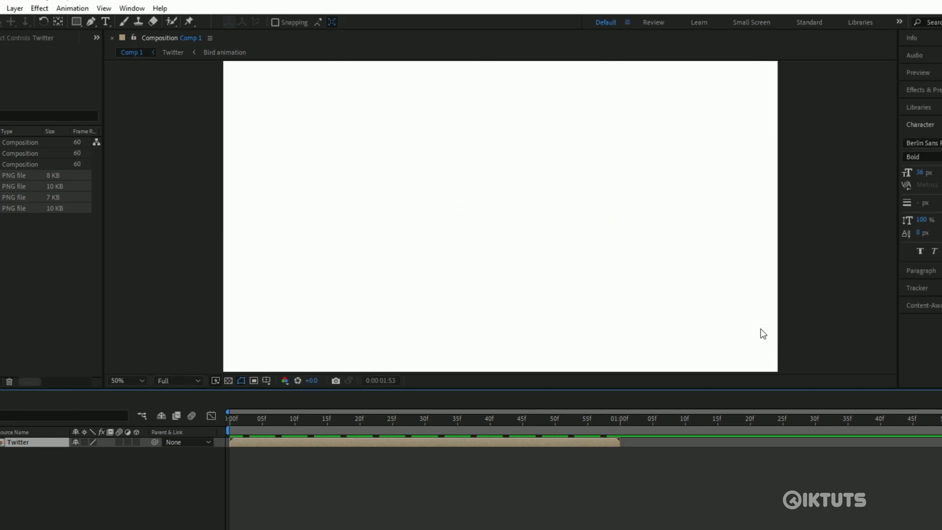
key("space")
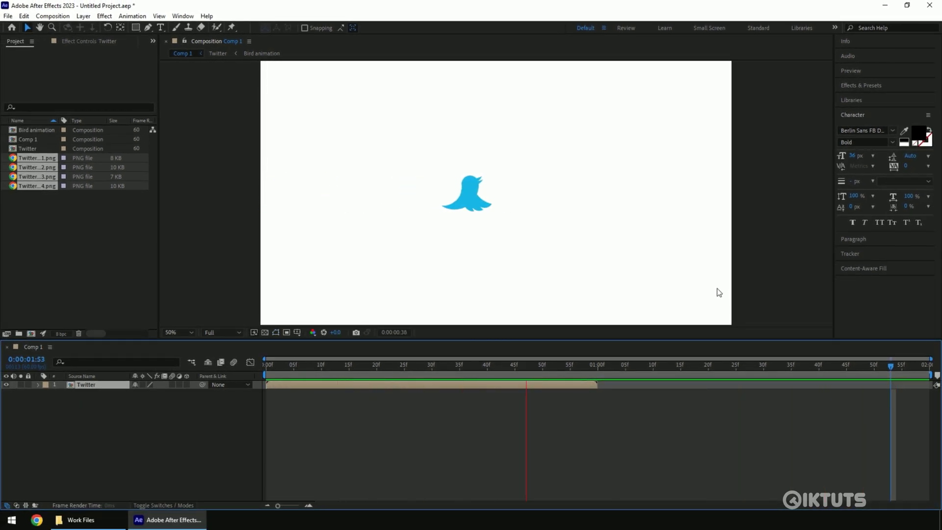
Duplicate the Twitter layer, start the copy at 1:00, and preview both flights.
left_click(597, 366)
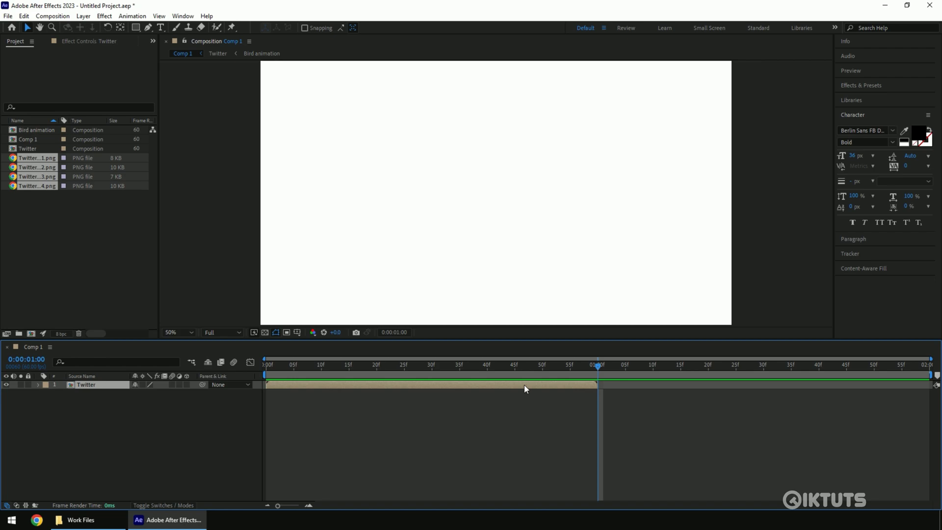
key("ctrl+d")
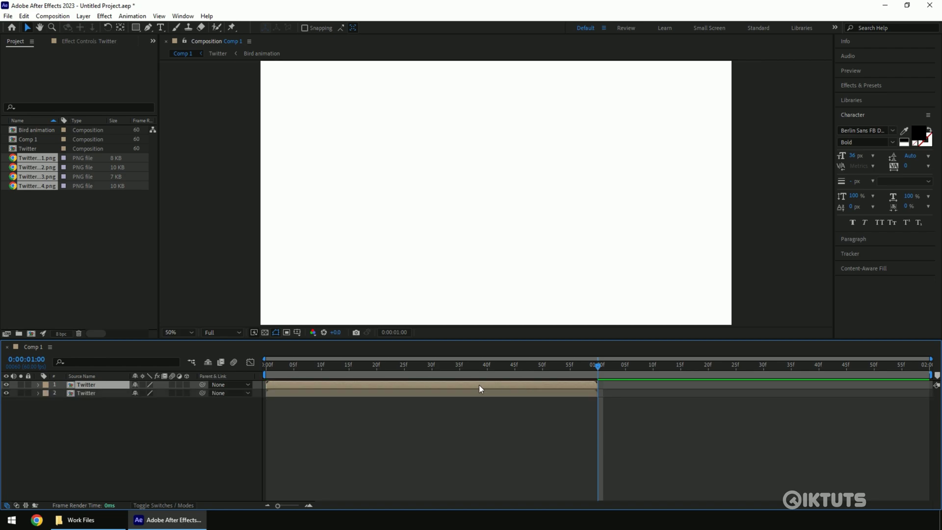
left_click_drag(478, 385, 809, 383)
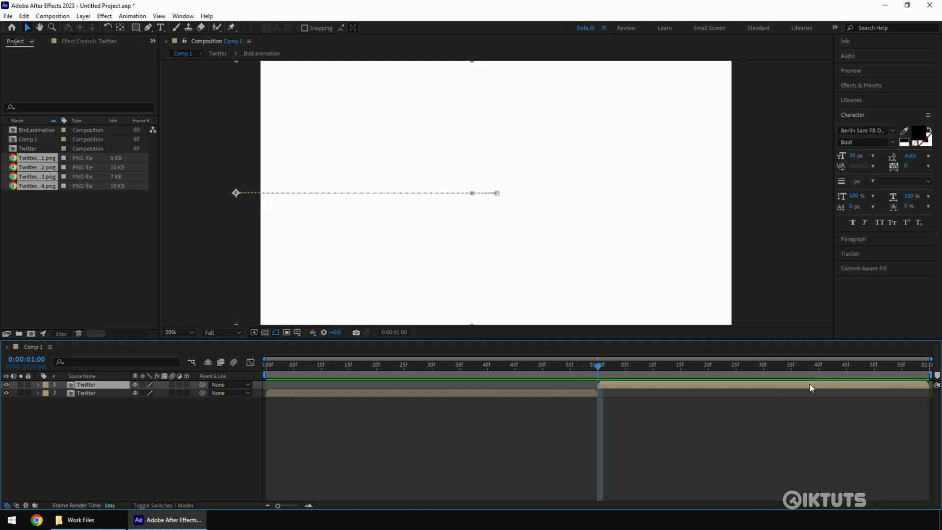
key("space")
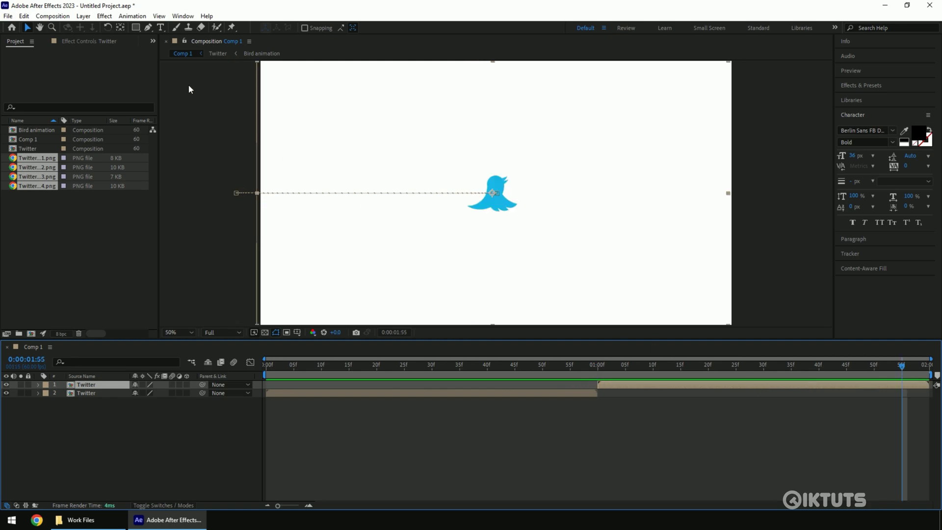
Flip layer 1 horizontally via Layer > Transform and scrub to check the mirrored bird.
left_click(84, 15)
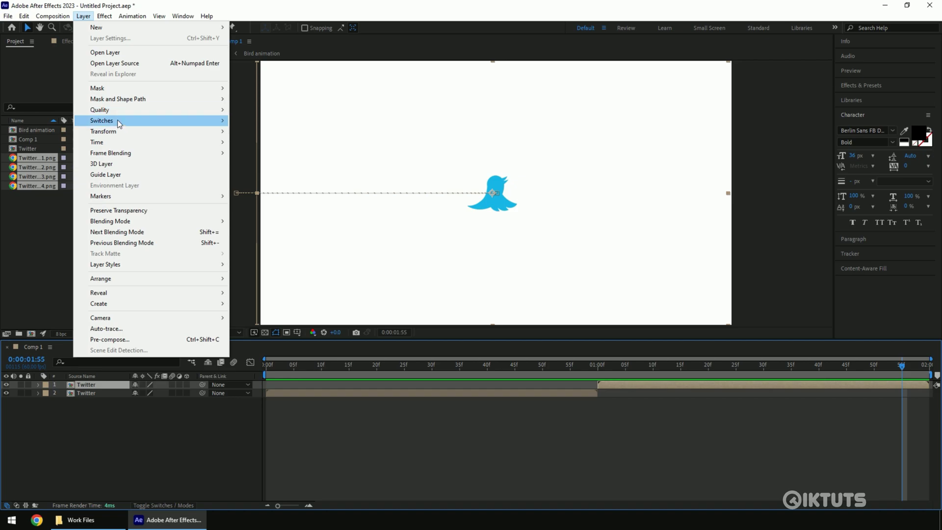
mouse_move(119, 131)
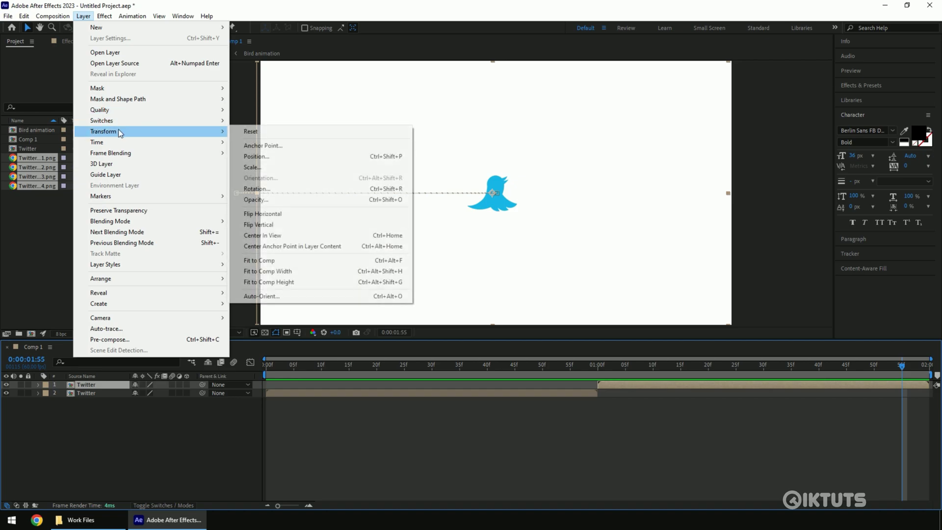
left_click(302, 216)
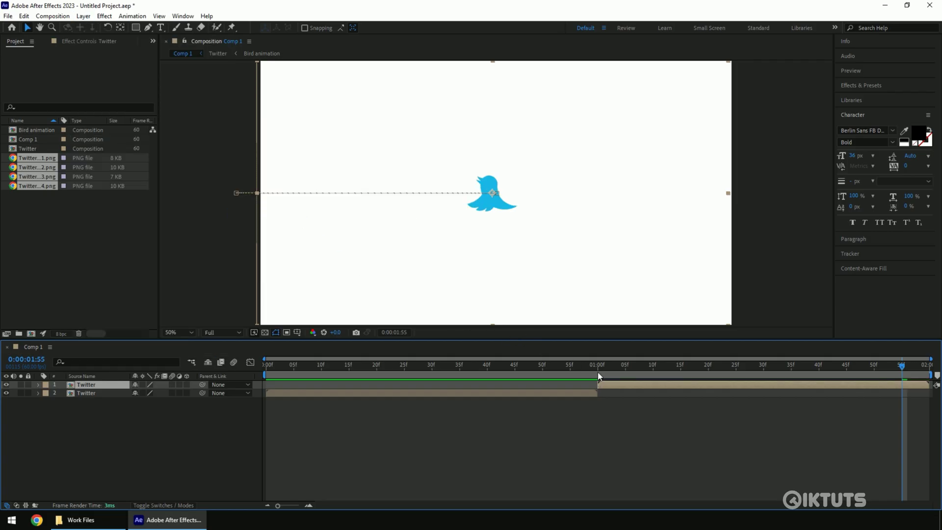
left_click_drag(596, 370, 924, 392)
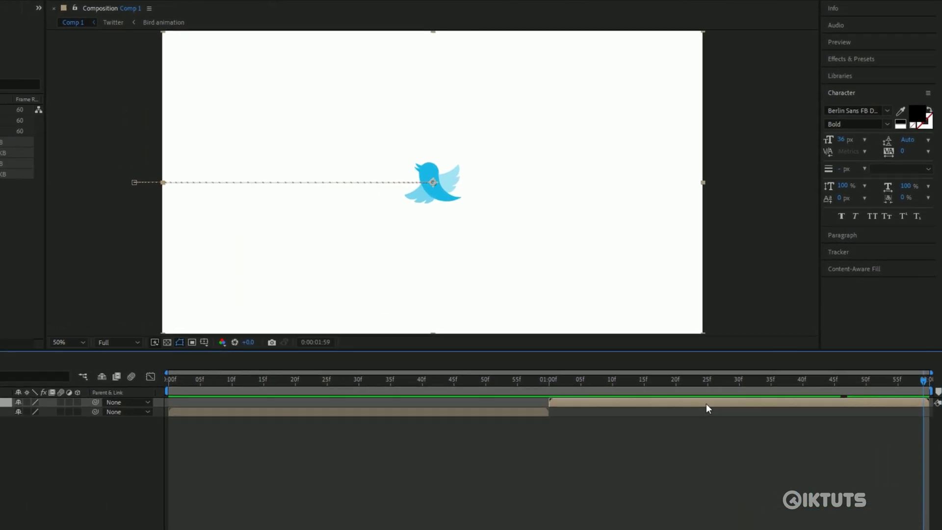
Apply Time-Reverse Layer to the duplicate Twitter layer 1.
right_click(735, 386)
mouse_move(802, 151)
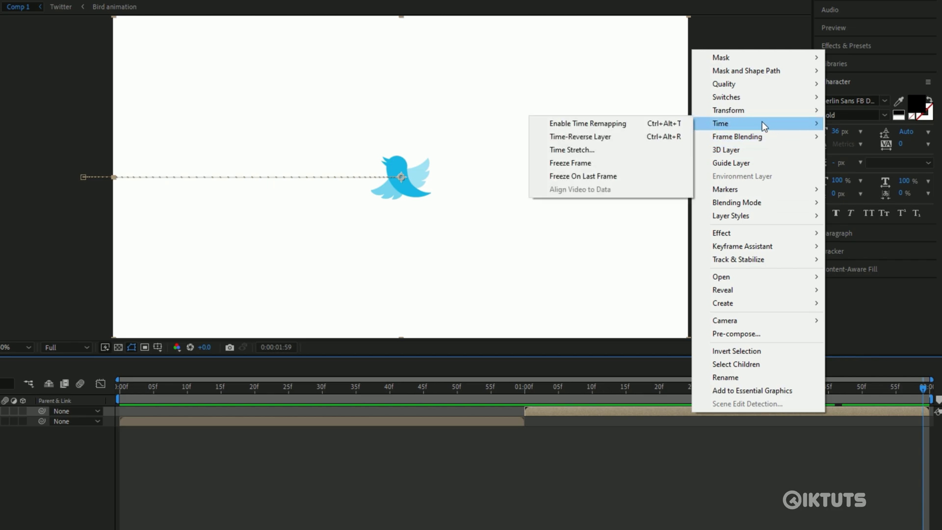
left_click(579, 138)
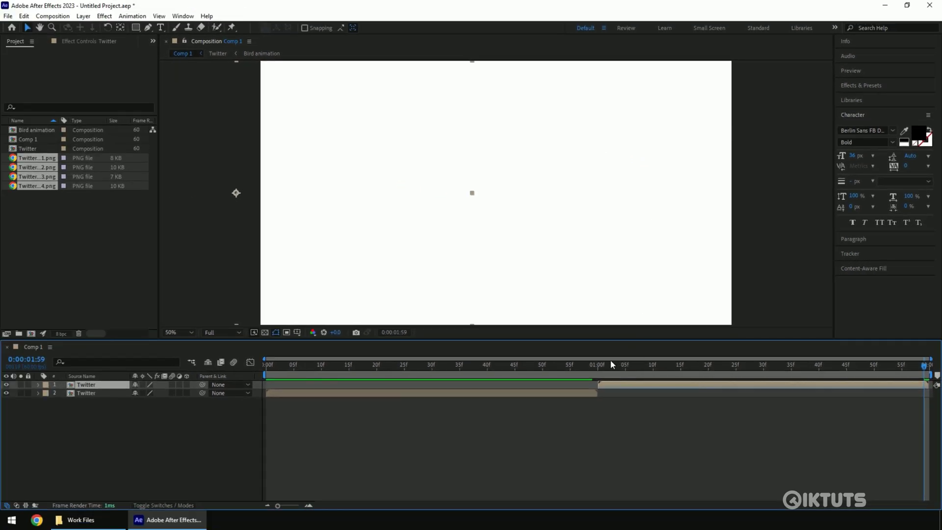